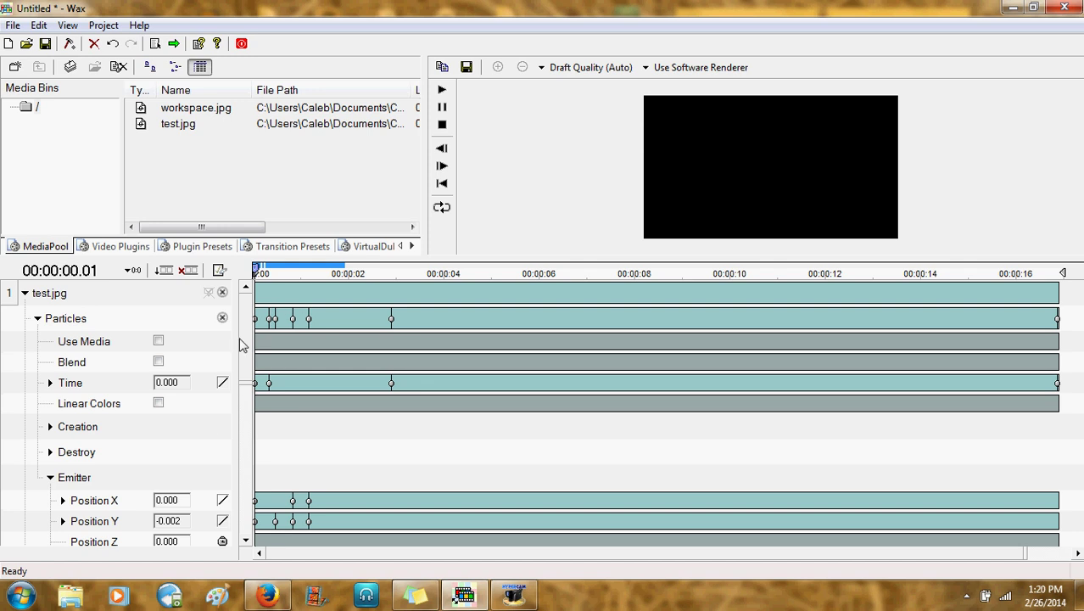
pyautogui.moveTo(241, 336)
pyautogui.mouseDown()
pyautogui.moveTo(236, 508)
pyautogui.moveTo(236, 337)
pyautogui.mouseUp()
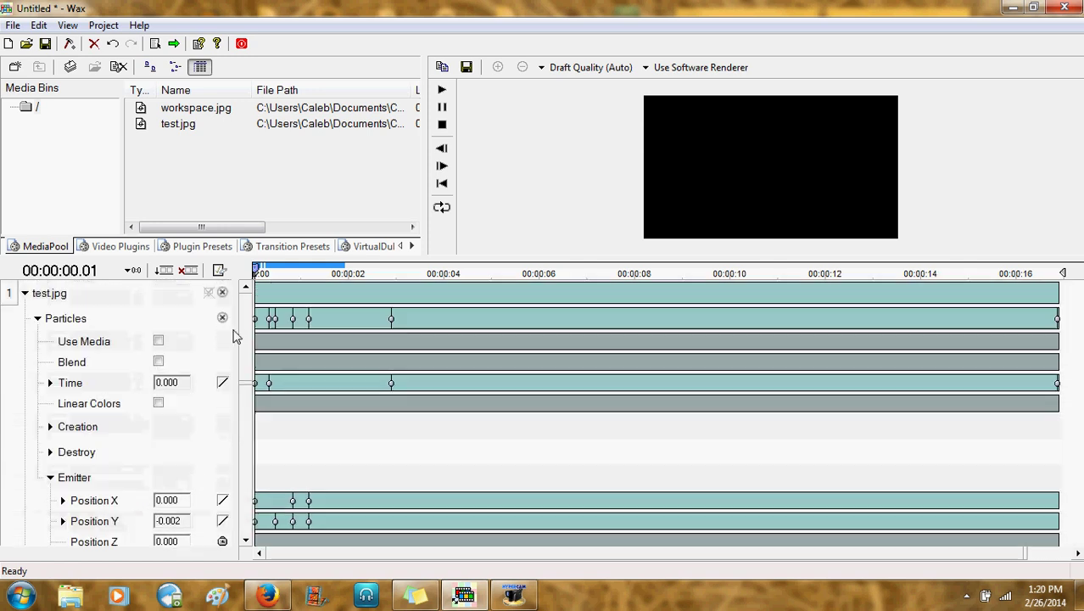
pyautogui.click(100, 254)
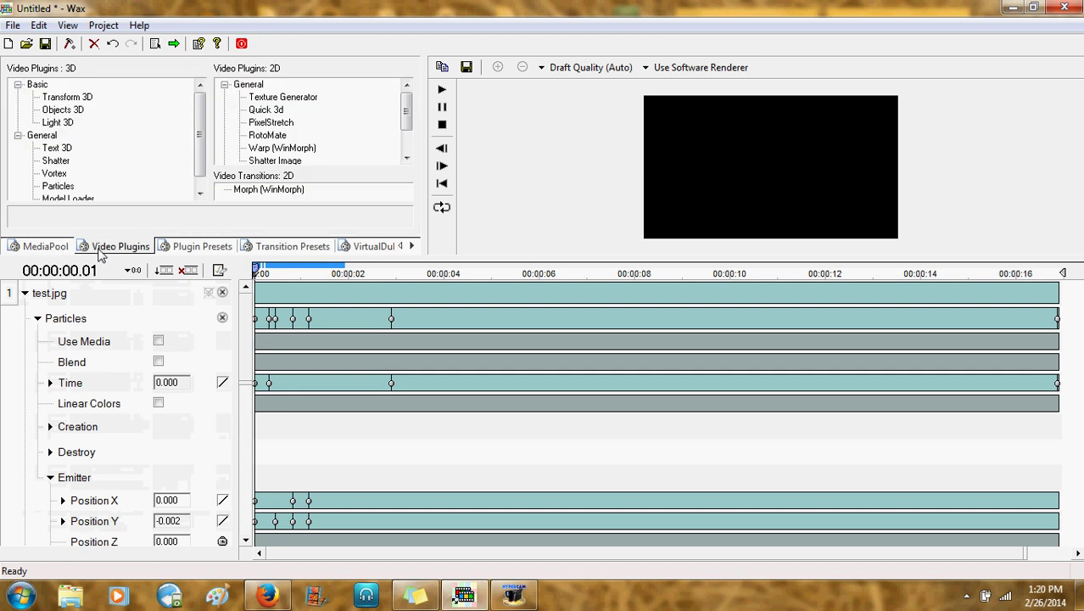
pyautogui.click(43, 248)
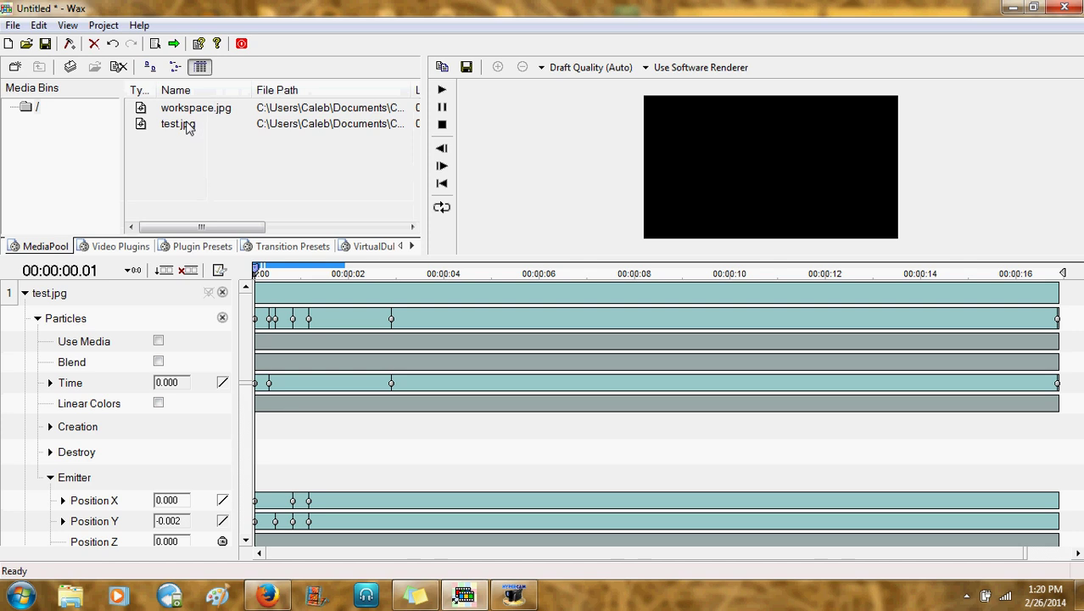
# Place test.jpg from the media pool at the start of the second track and remove that clip again.
pyautogui.click(25, 293)
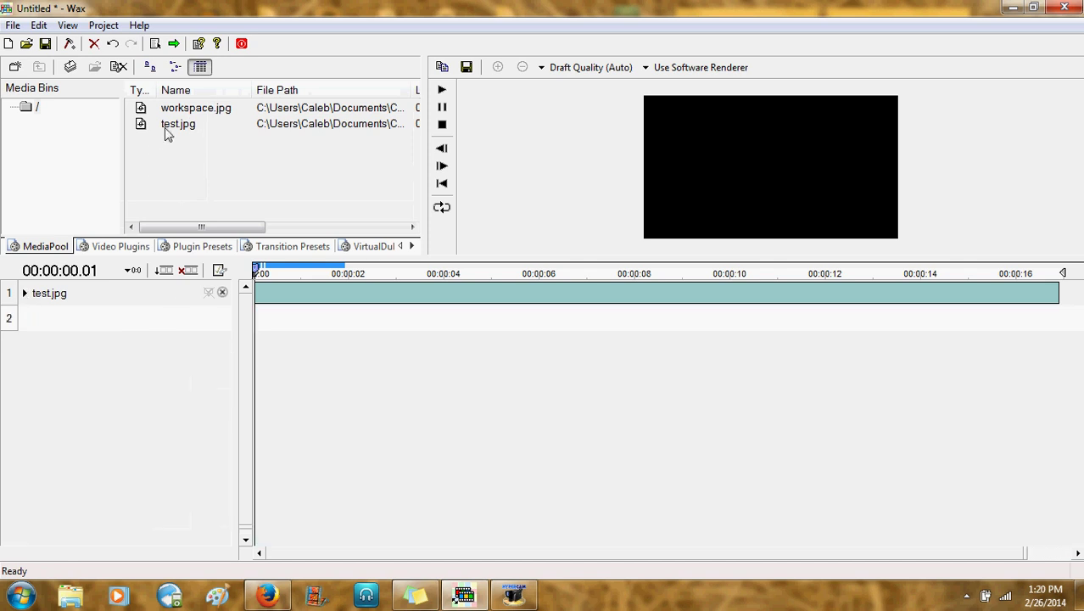
pyautogui.moveTo(166, 126); pyautogui.dragTo(271, 323)
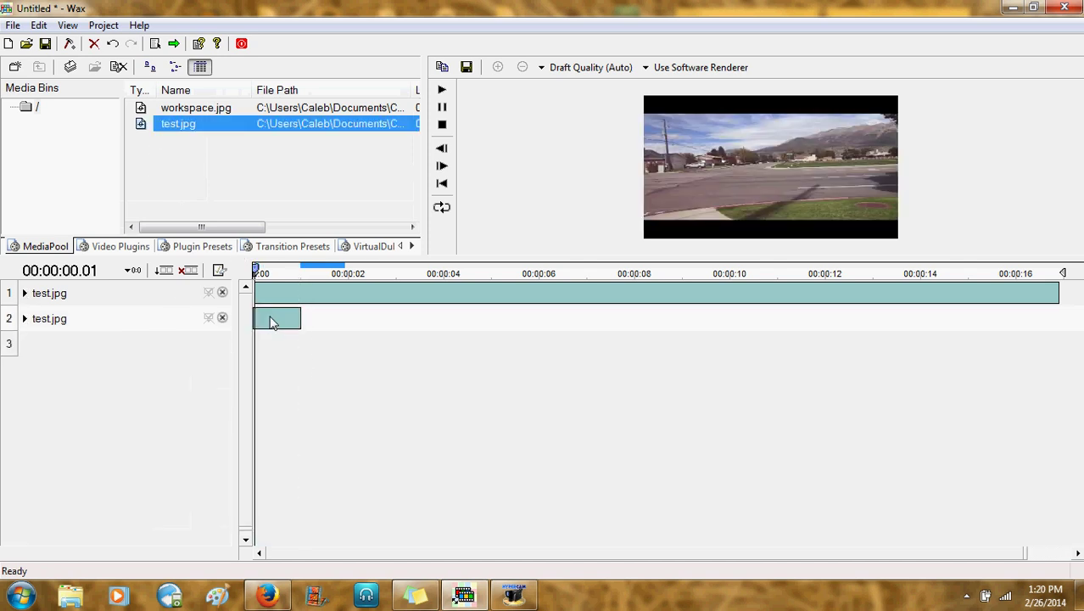
pyautogui.rightClick(272, 323)
pyautogui.click(288, 341)
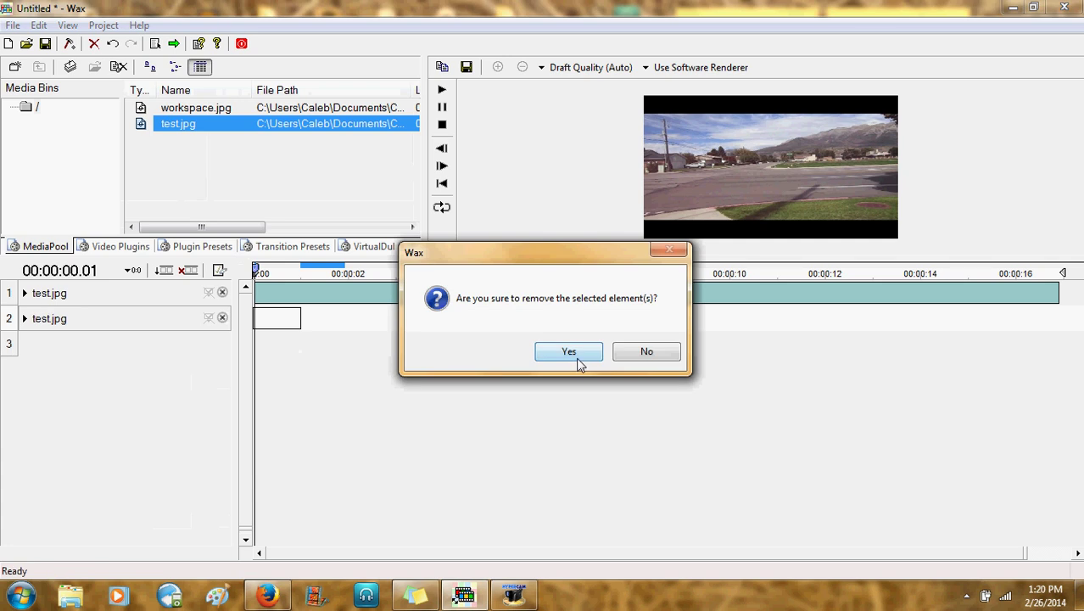
pyautogui.click(568, 352)
# Look over the plugin presets and video plugins, and show the Particles settings of the test.jpg track.
pyautogui.click(25, 293)
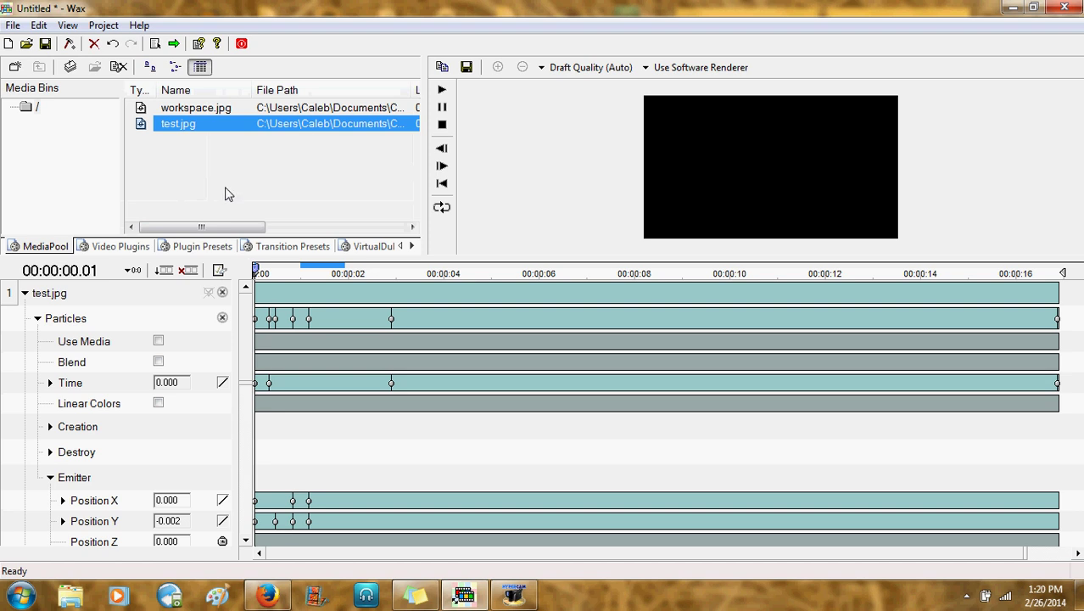
pyautogui.click(185, 247)
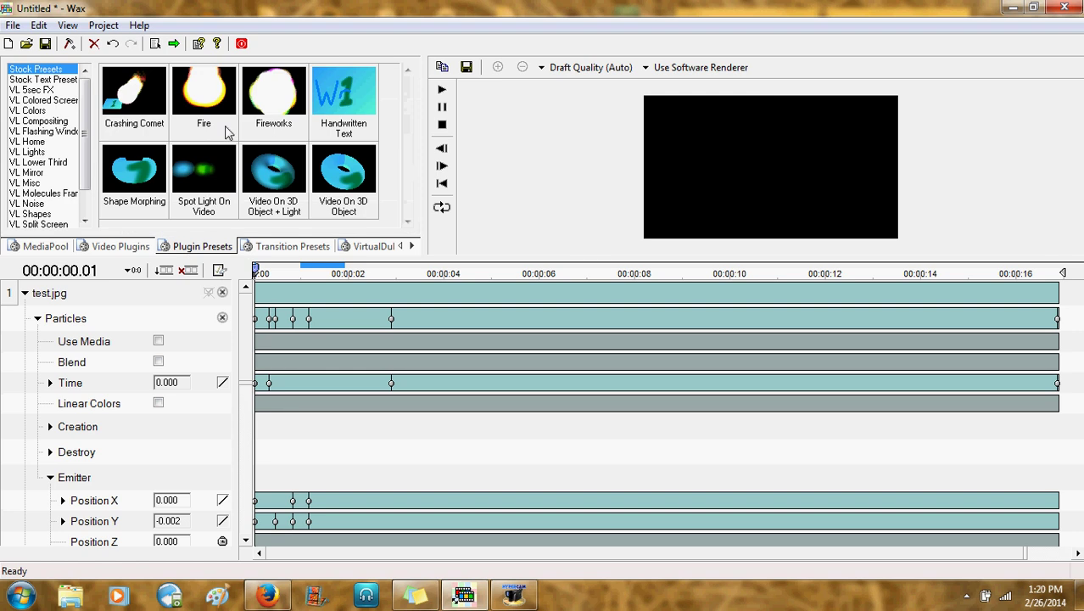
pyautogui.click(139, 246)
pyautogui.click(37, 318)
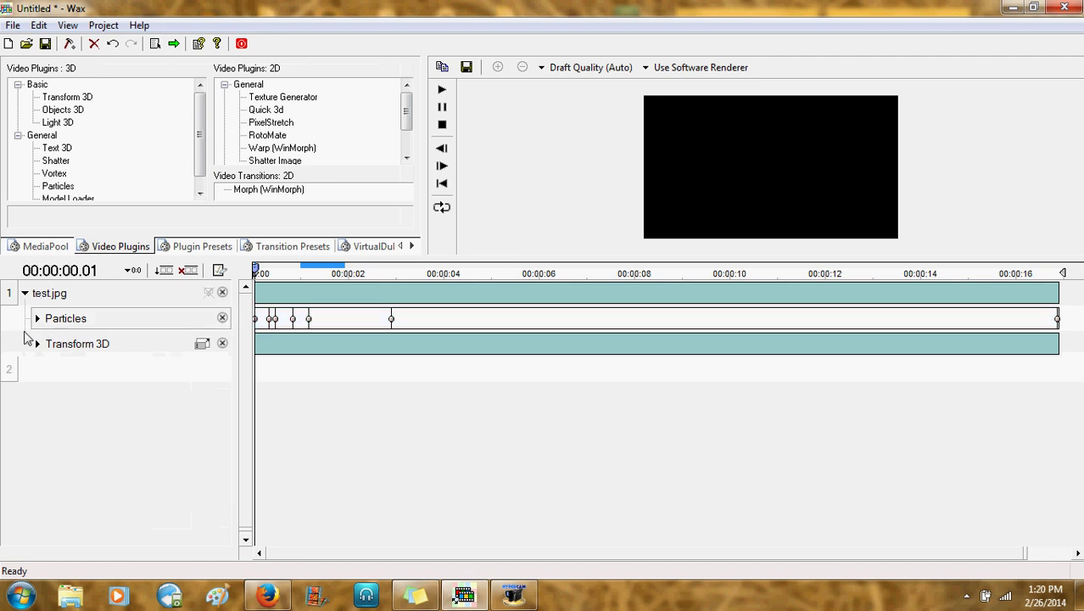
pyautogui.click(37, 318)
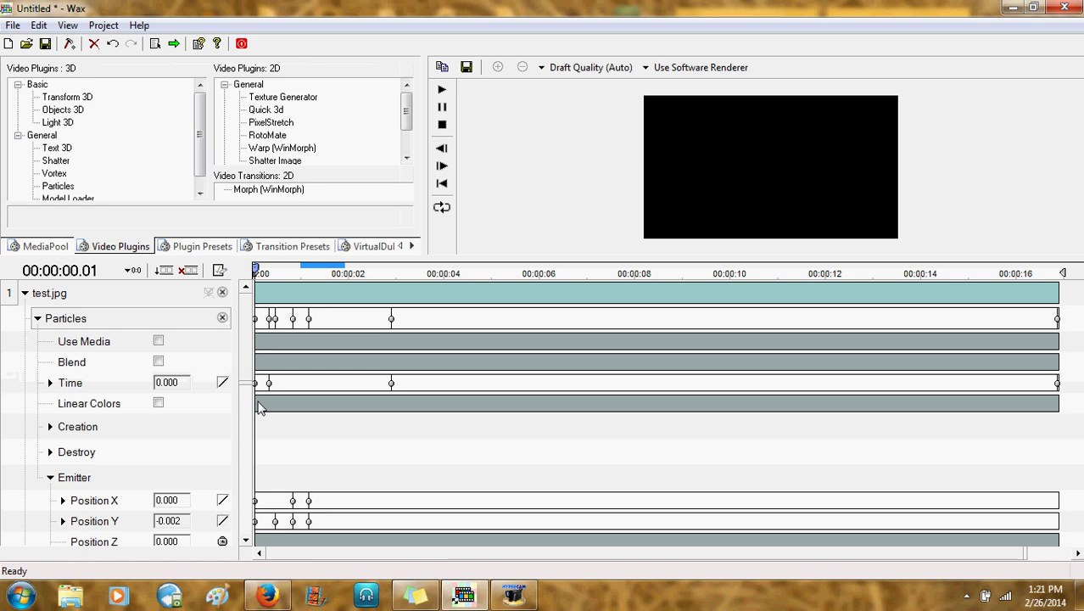
# At the 00:00:02.27 keyframe, set the Particles Time value to 20.
pyautogui.scroll(-2, 249, 379)
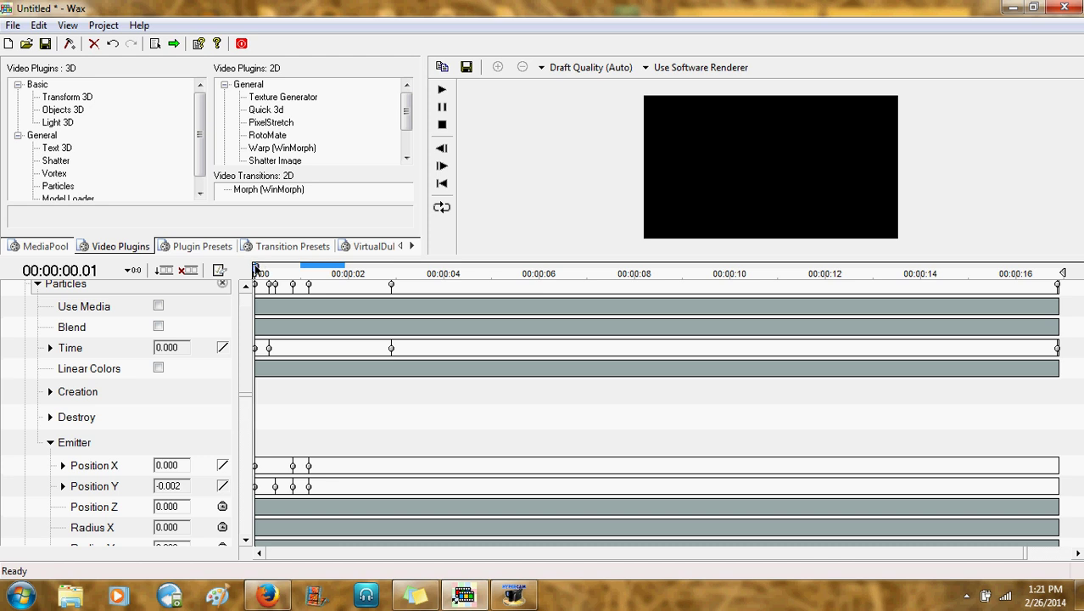
pyautogui.moveTo(254, 270); pyautogui.dragTo(392, 288)
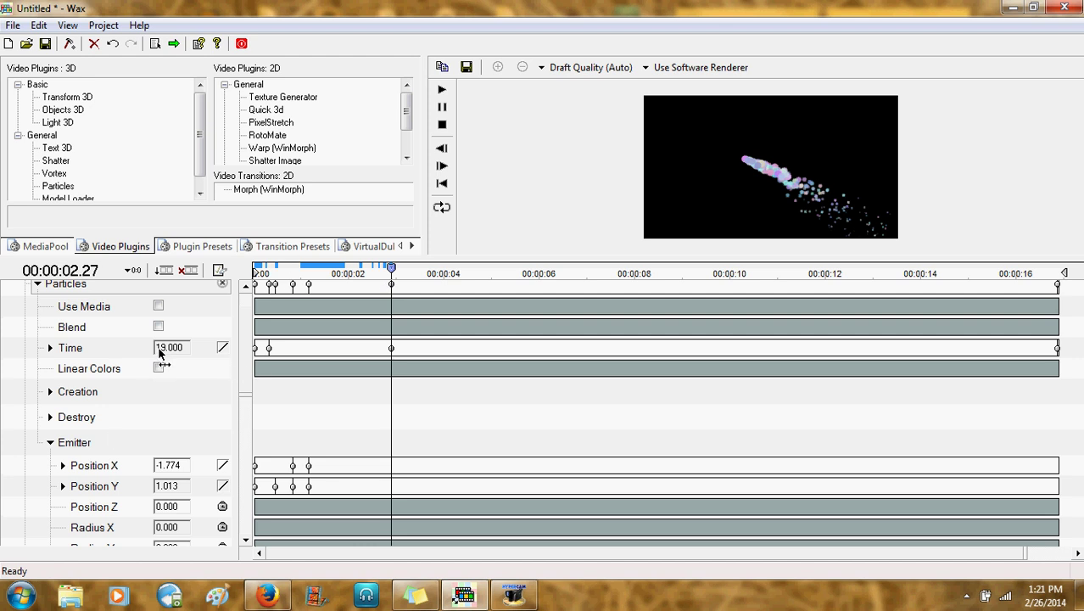
pyautogui.moveTo(159, 351); pyautogui.dragTo(196, 353)
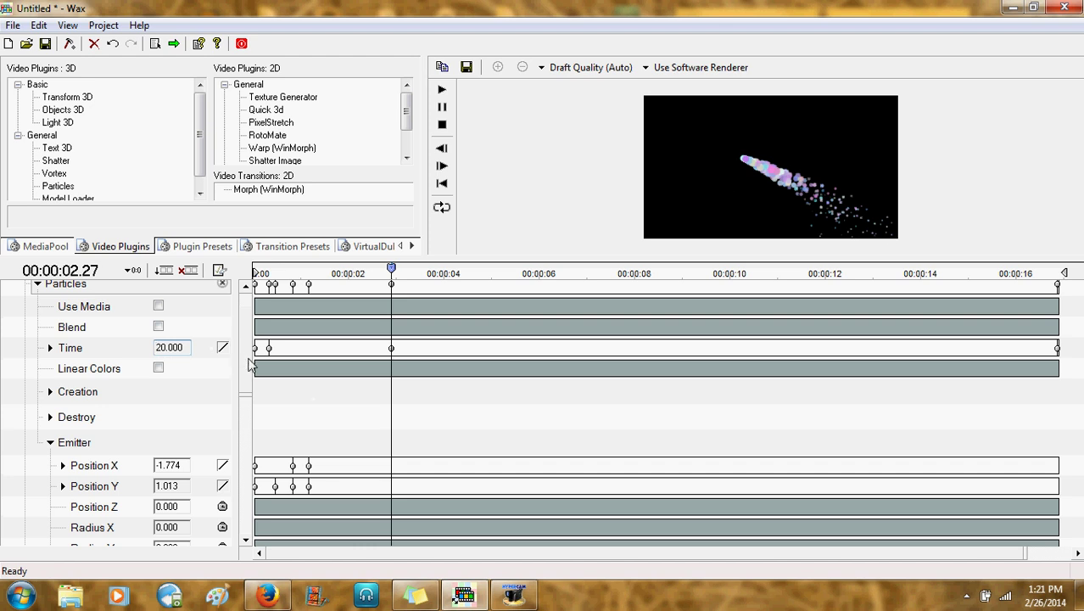
# Delete the four Particles keyframes between 00:00:00.09 and 00:00:01.06, keeping the one at the start.
pyautogui.click(311, 284)
pyautogui.moveTo(310, 284); pyautogui.dragTo(293, 285)
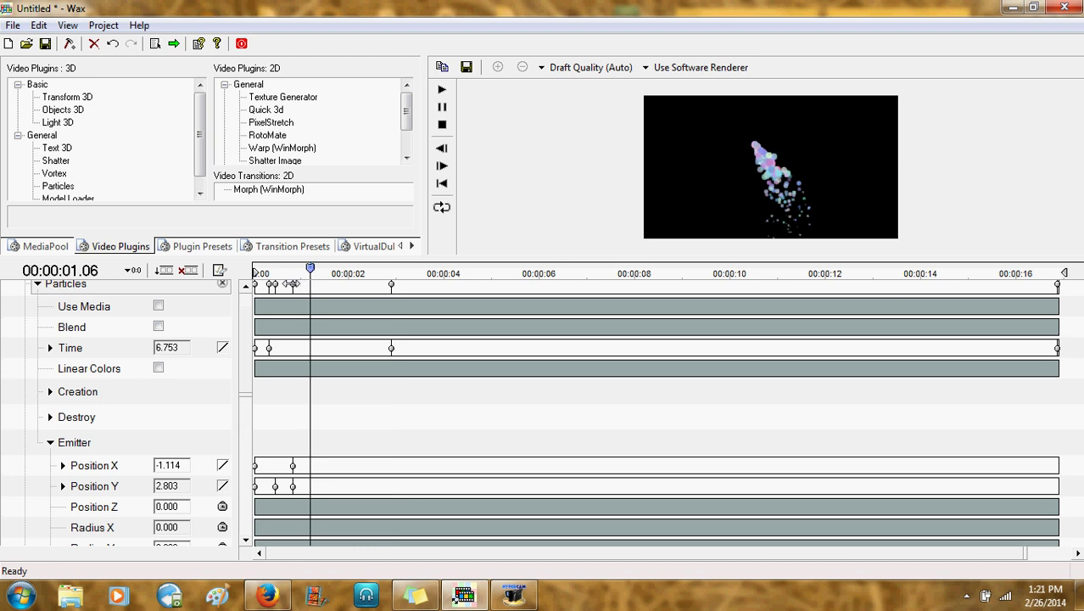
pyautogui.click(293, 284)
pyautogui.press('Delete')
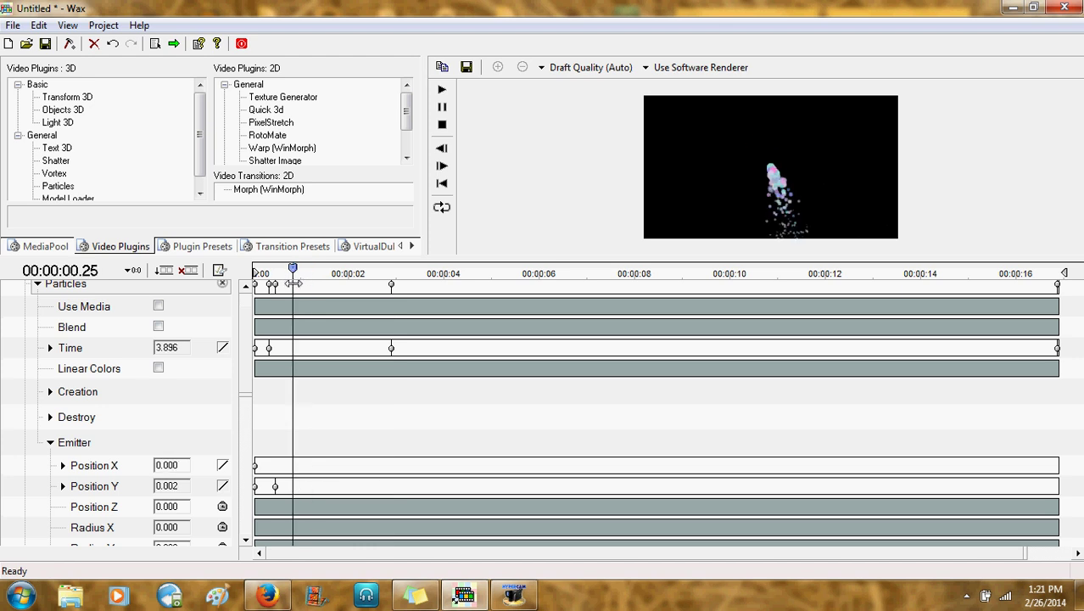
pyautogui.click(277, 284)
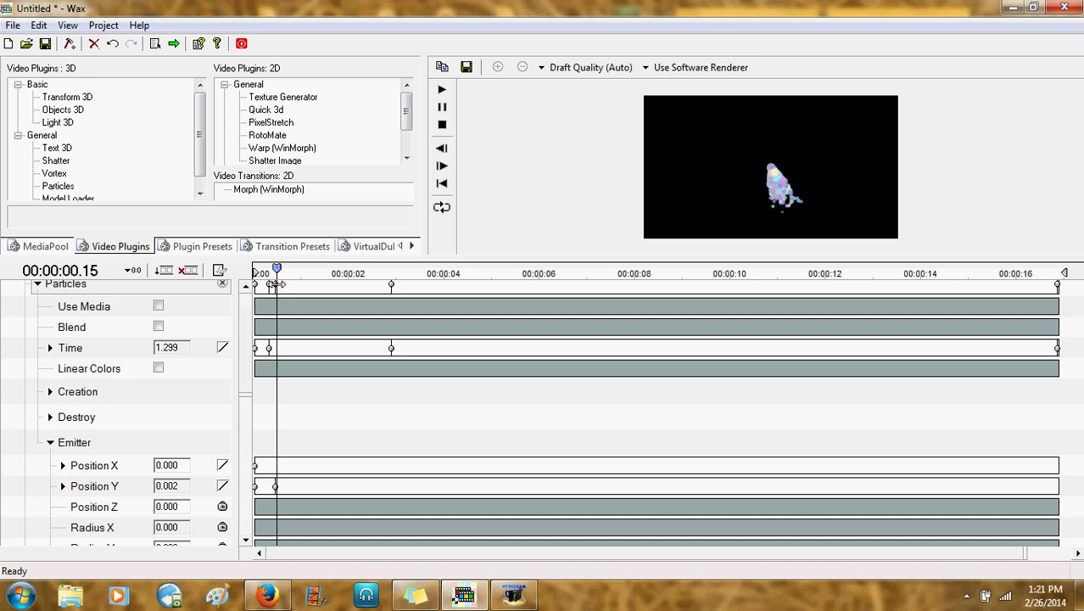
pyautogui.press('Delete')
pyautogui.click(270, 285)
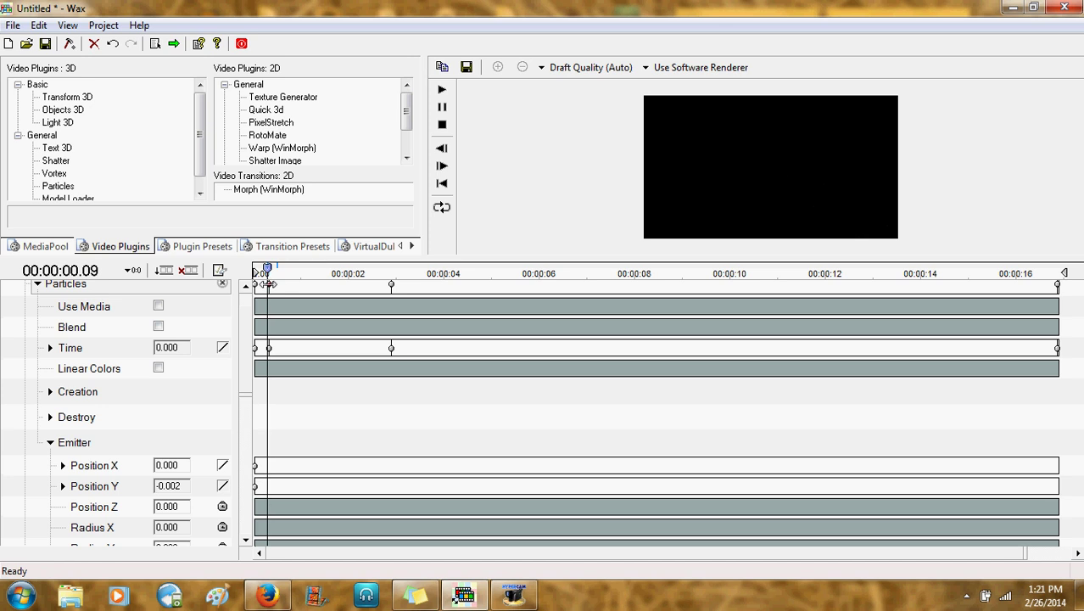
pyautogui.press('Delete')
# Move the middle Particles keyframe earlier to about 2.5 seconds and preview the animation up to 00:00:02.22.
pyautogui.moveTo(265, 270); pyautogui.dragTo(262, 272)
pyautogui.moveTo(391, 281)
pyautogui.mouseDown()
pyautogui.moveTo(337, 293)
pyautogui.moveTo(374, 289)
pyautogui.mouseUp()
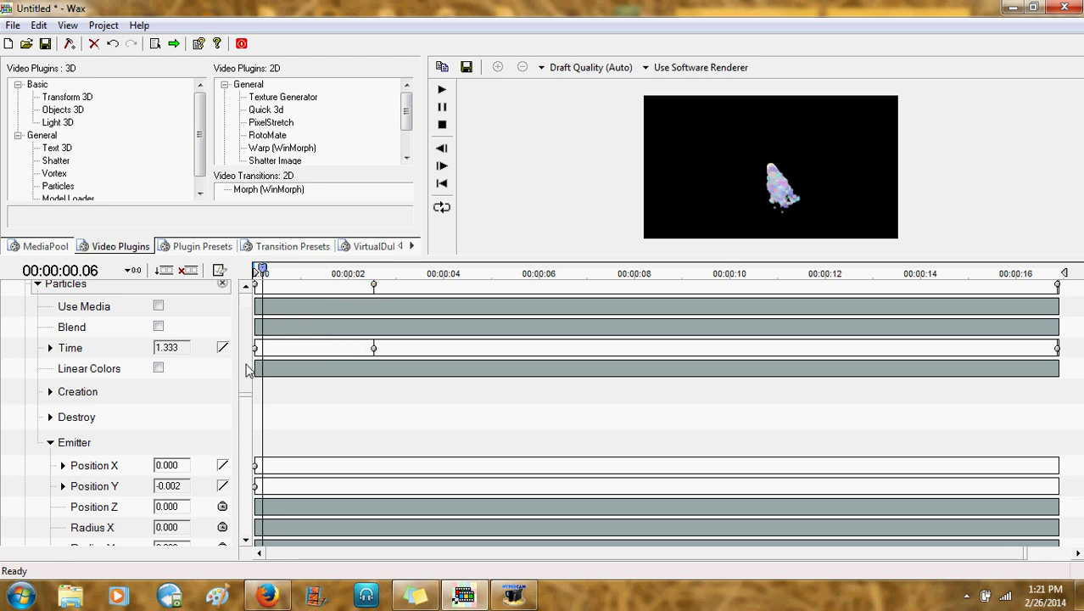
pyautogui.scroll(1, 247, 360)
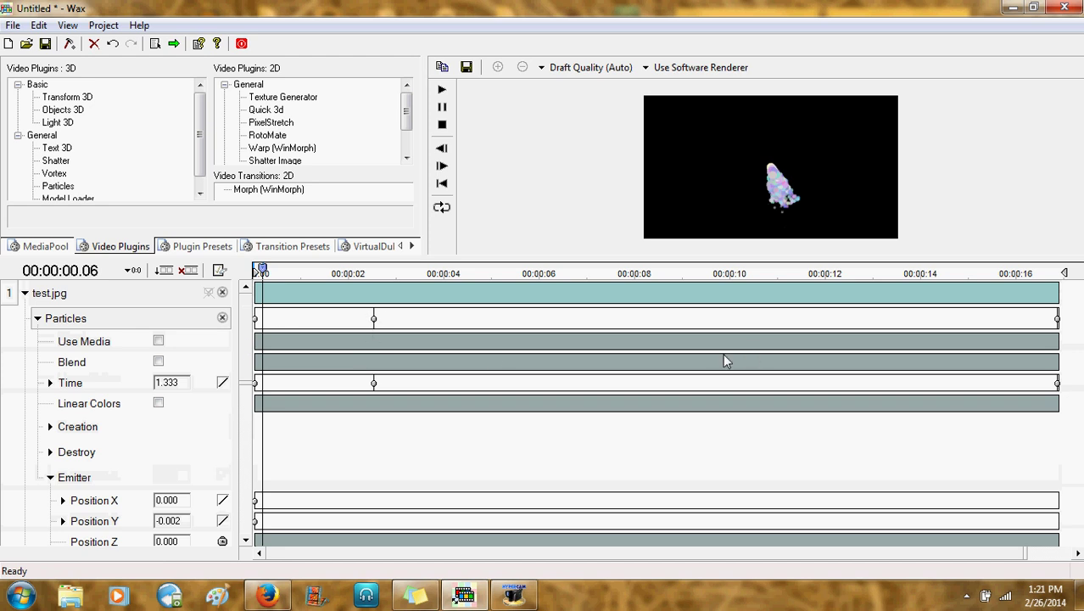
pyautogui.moveTo(280, 270); pyautogui.dragTo(385, 296)
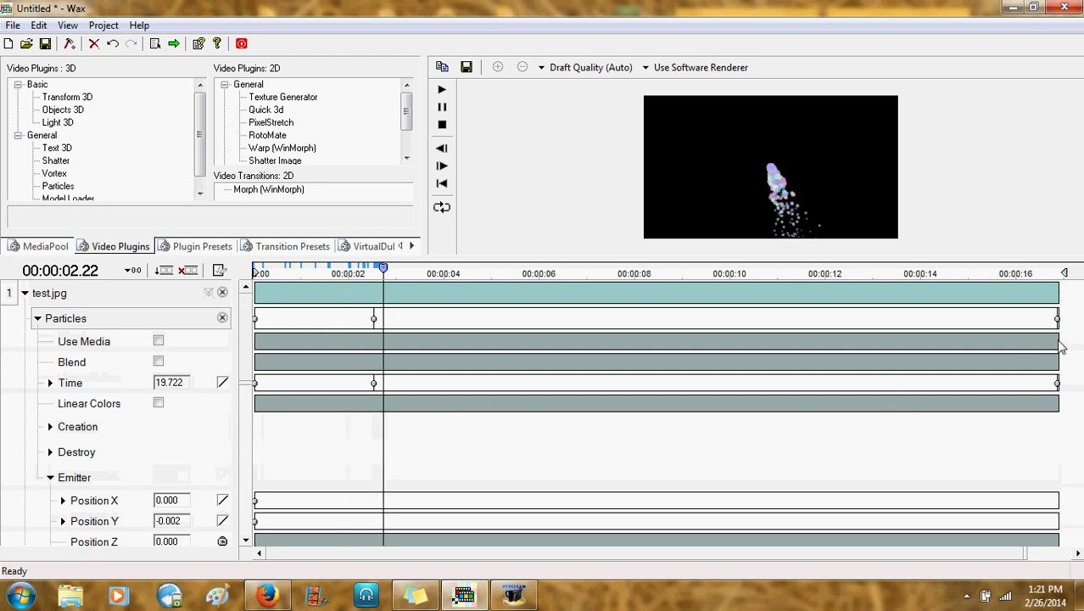
# Bring the last Particles keyframe in from the clip's end to about 00:00:03.03 and set its Time to 0.
pyautogui.moveTo(1057, 319); pyautogui.dragTo(401, 319)
pyautogui.moveTo(381, 269); pyautogui.dragTo(402, 280)
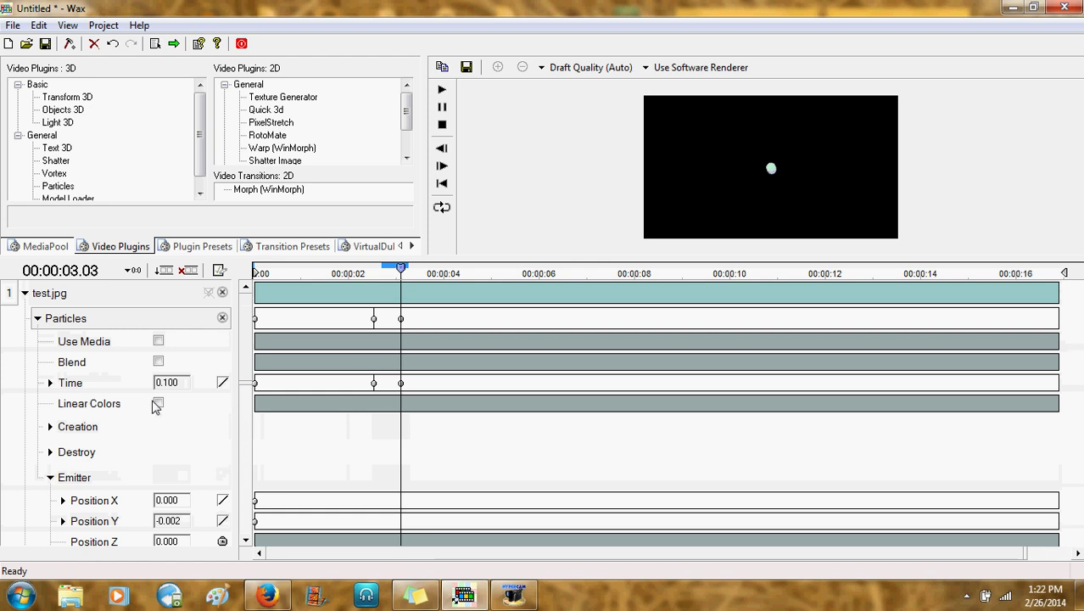
pyautogui.click(180, 387)
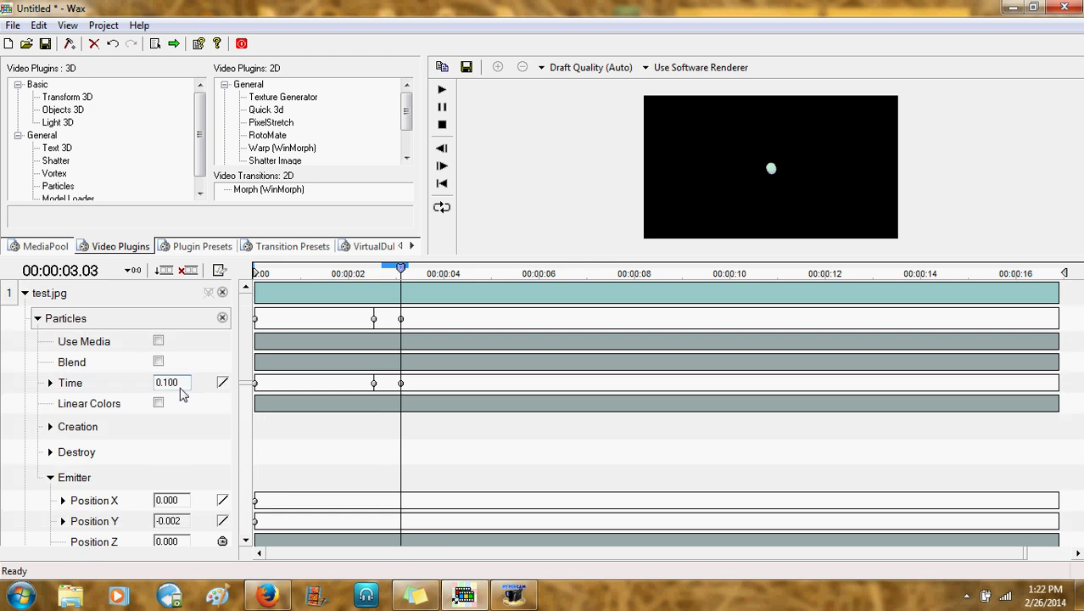
pyautogui.press('BackSpace')
pyautogui.write('0')
pyautogui.press('Return')
# Move the last Particles keyframe out to about 4.5 seconds and scrub back to the start of the timeline.
pyautogui.moveTo(401, 270); pyautogui.dragTo(401, 271)
pyautogui.moveTo(401, 324); pyautogui.dragTo(470, 322)
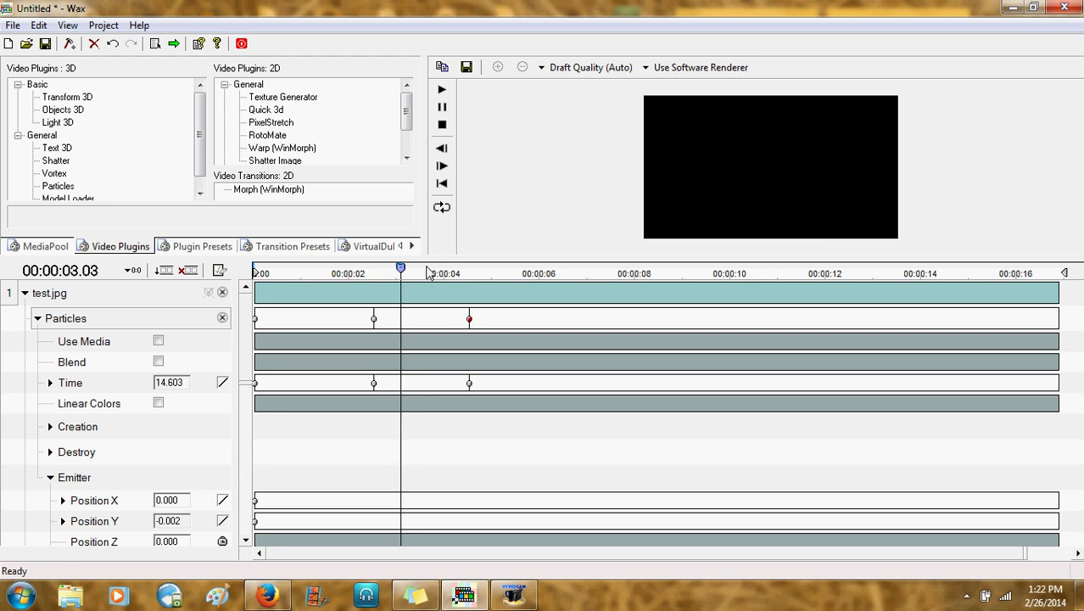
pyautogui.moveTo(404, 271); pyautogui.dragTo(256, 295)
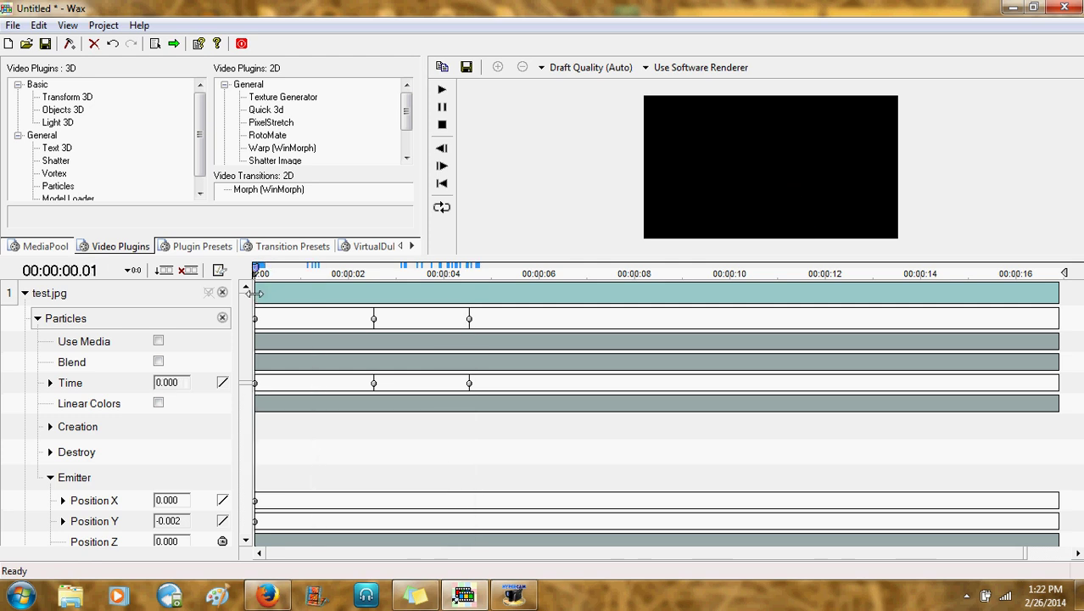
# At 00:00:00.27, try the Particles Use Media option by turning it on and off again.
pyautogui.scroll(-1, 246, 349)
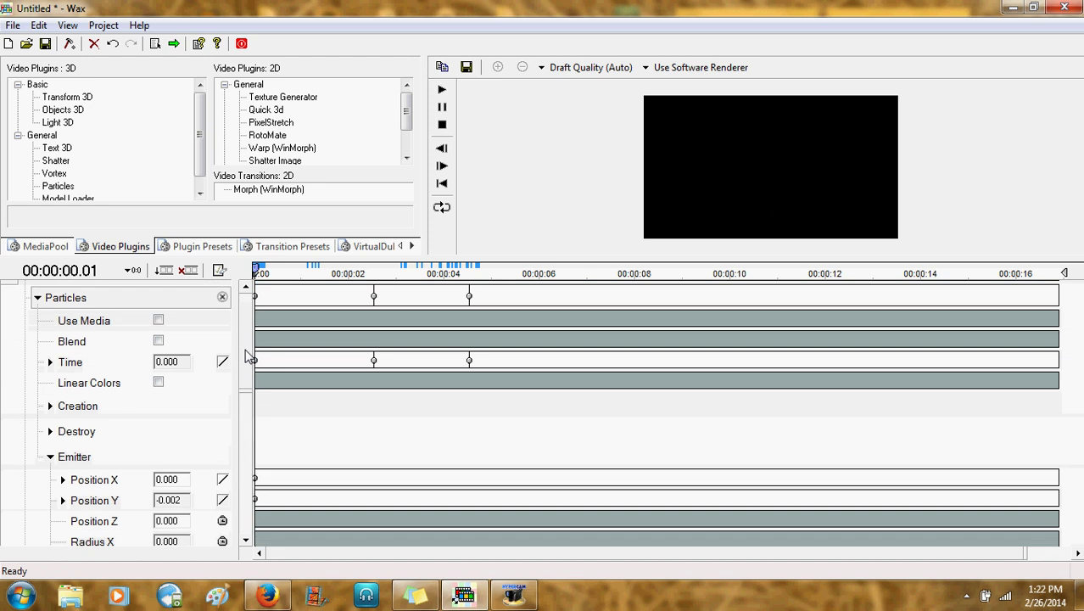
pyautogui.scroll(-1, 246, 356)
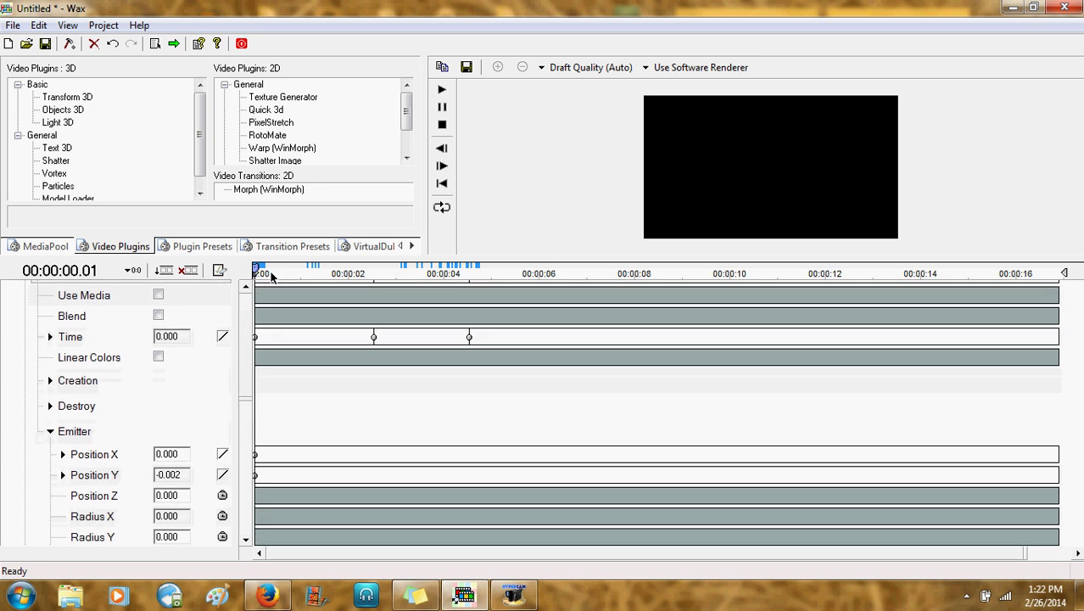
pyautogui.moveTo(271, 276); pyautogui.dragTo(296, 273)
pyautogui.click(159, 296)
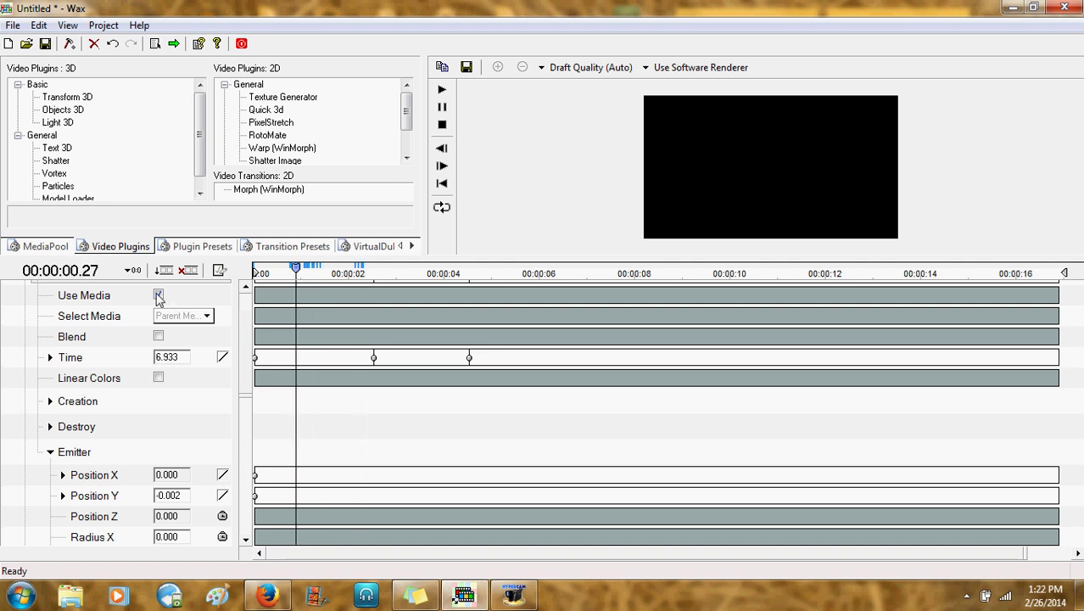
pyautogui.click(159, 295)
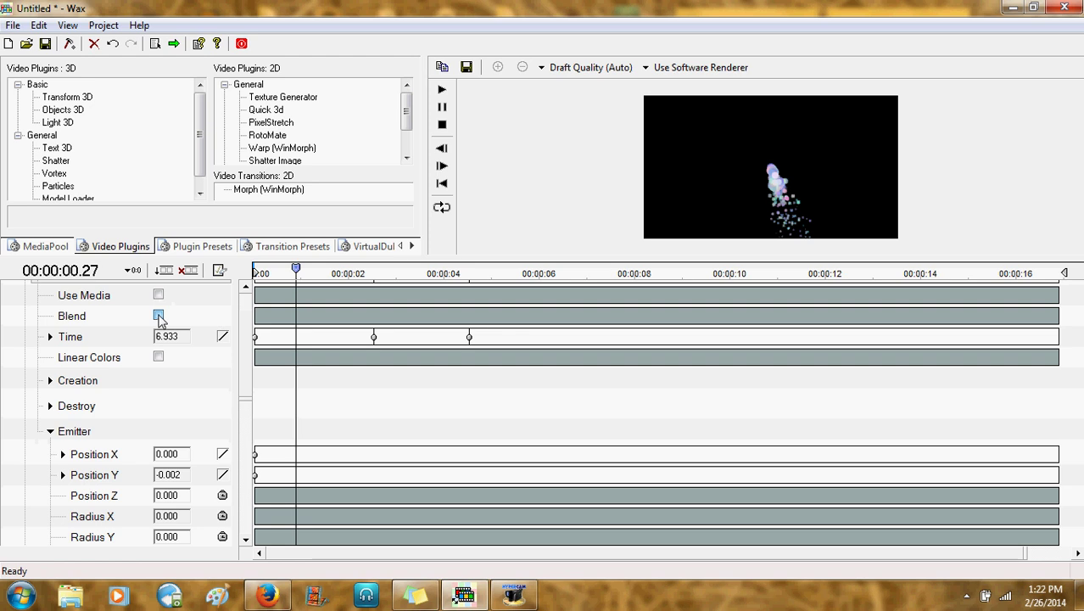
# Try the Particles Blend and Linear Colors options by turning each on and off again.
pyautogui.click(158, 316)
pyautogui.click(158, 315)
pyautogui.scroll(-1, 245, 365)
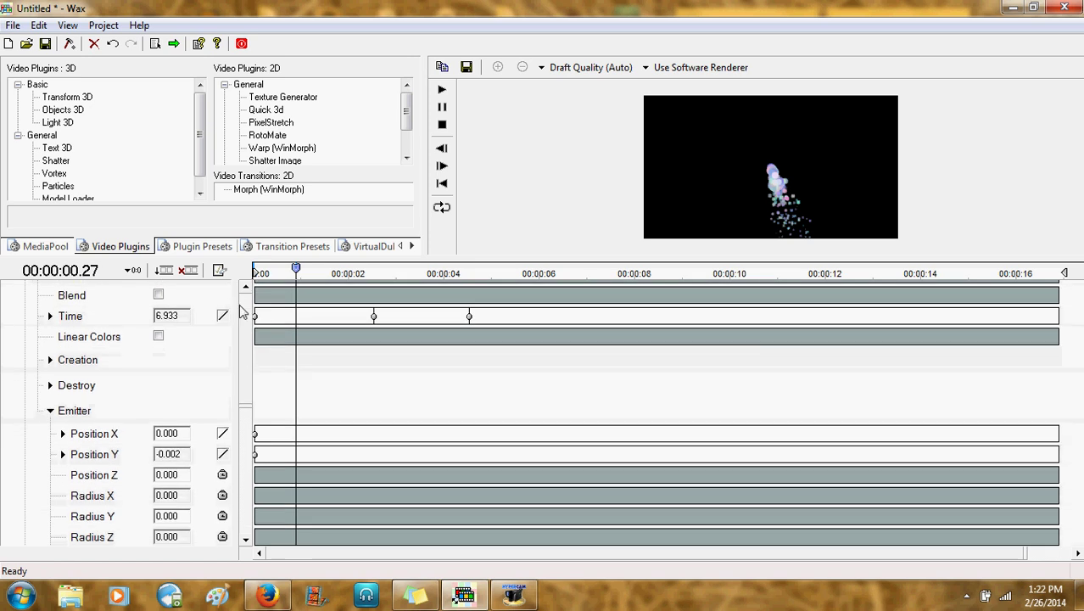
pyautogui.click(159, 337)
pyautogui.click(158, 337)
# Expand the Particles Creation settings and view the Min Color chooser, keeping the current pink.
pyautogui.click(51, 359)
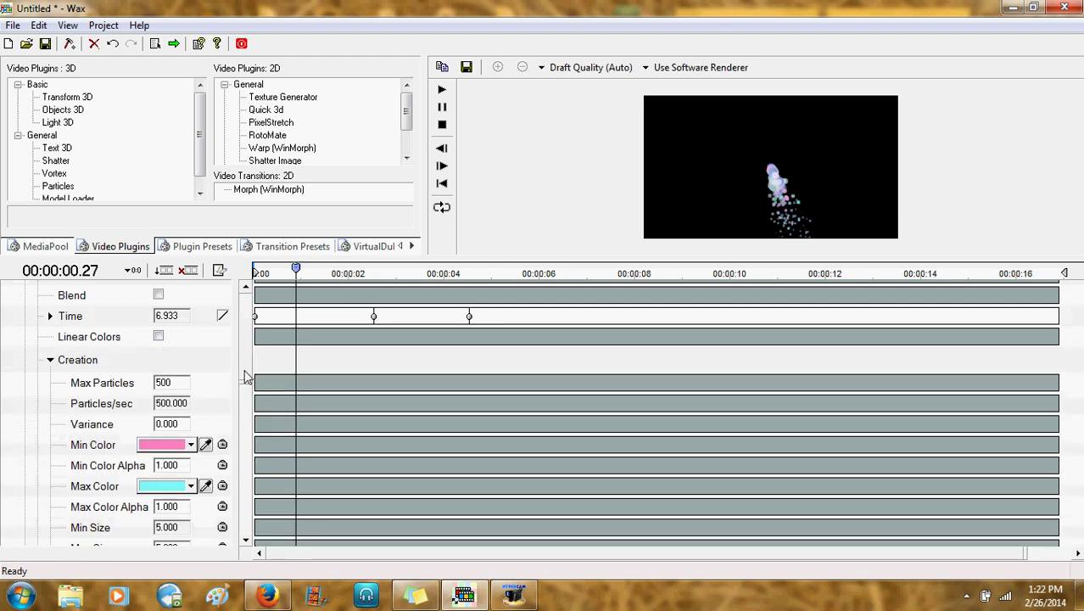
pyautogui.scroll(-2, 245, 376)
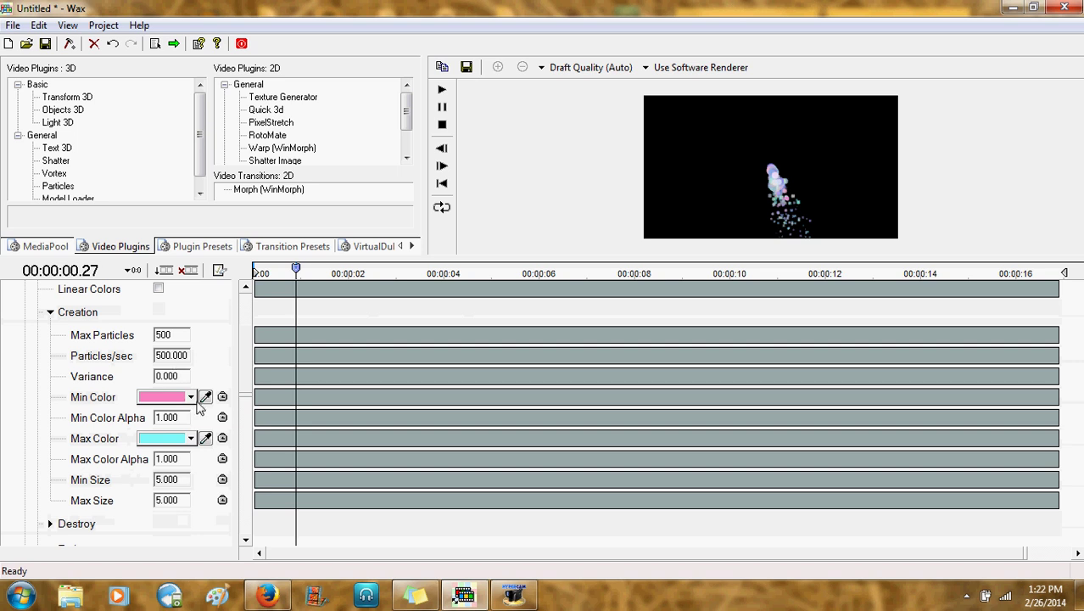
pyautogui.click(186, 402)
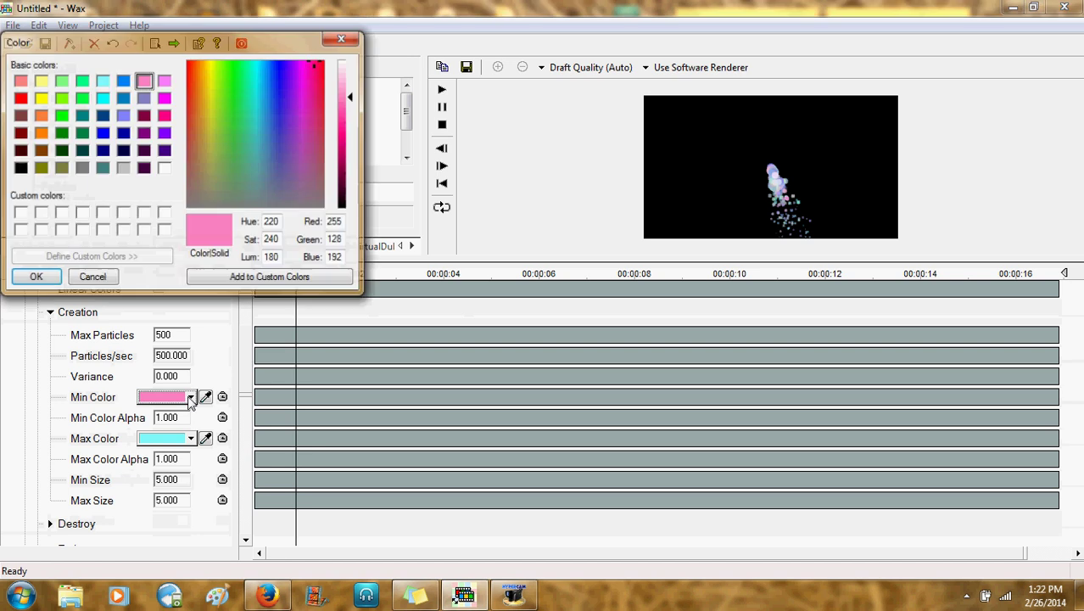
pyautogui.click(37, 278)
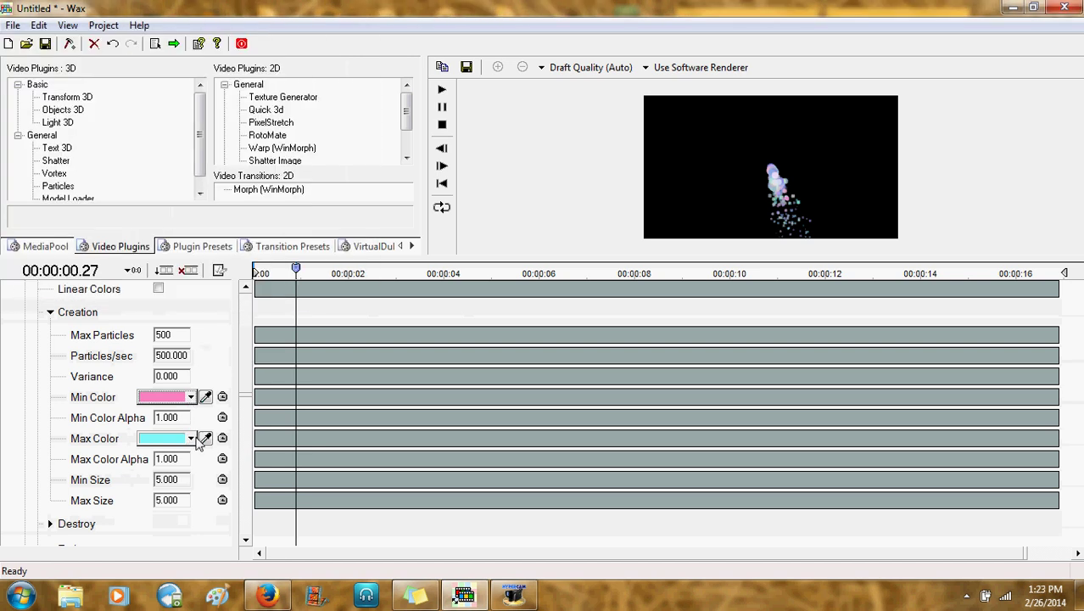
# Try swapping the Particles Creation colors by choosing pink for Max Color and light cyan for Min Color.
pyautogui.click(190, 438)
pyautogui.click(180, 355)
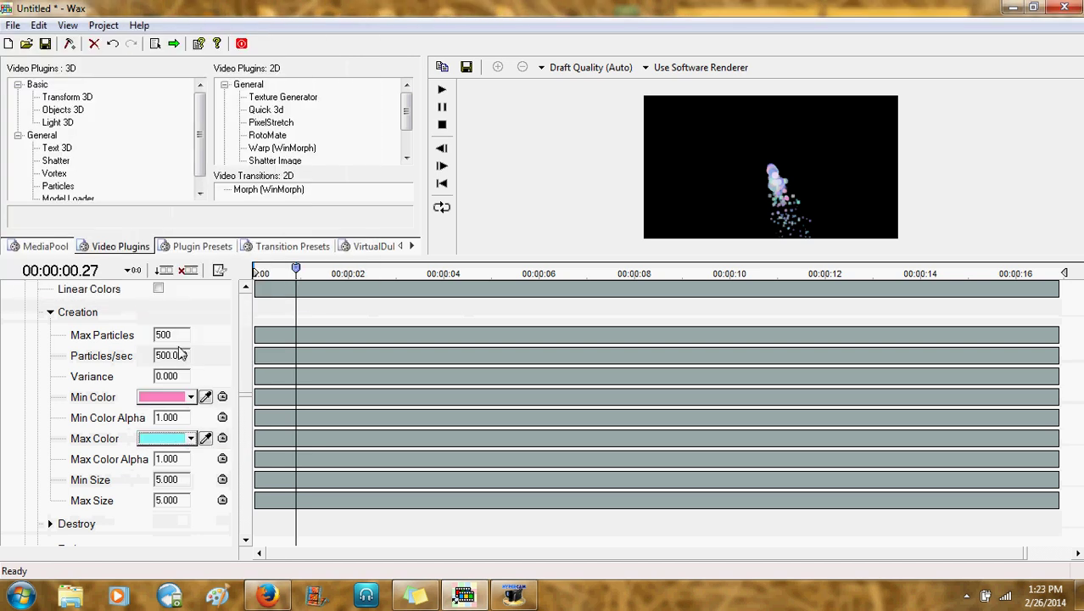
pyautogui.click(191, 439)
pyautogui.click(192, 441)
pyautogui.click(192, 447)
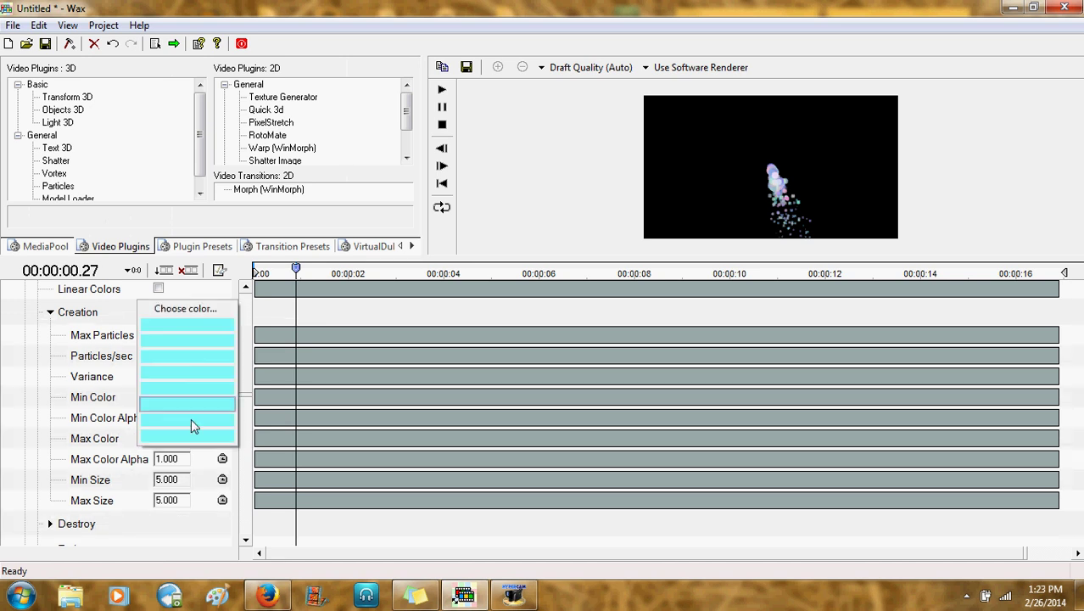
pyautogui.click(180, 310)
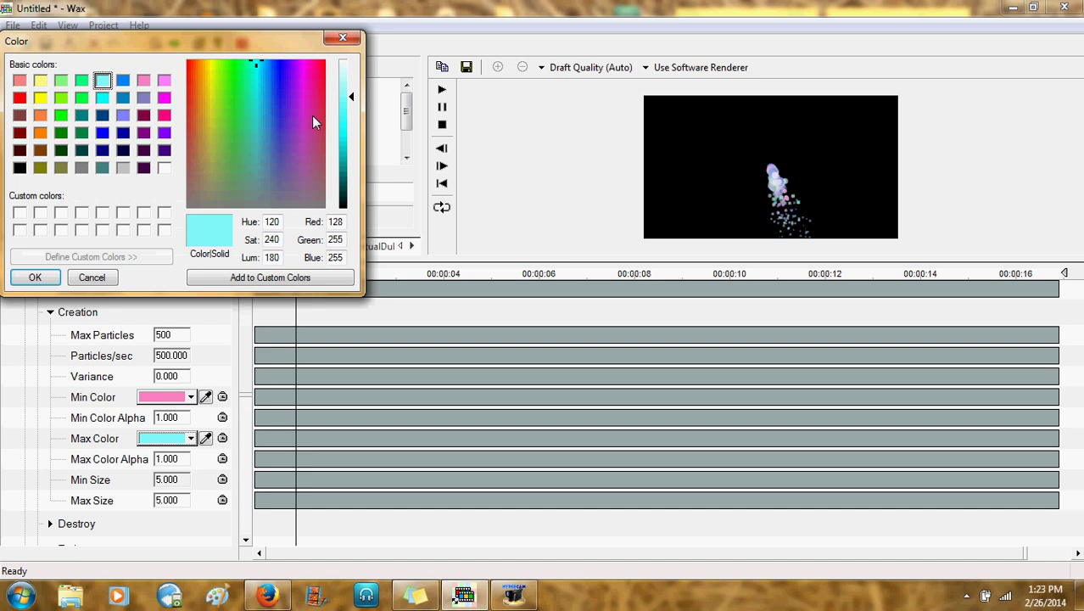
pyautogui.click(144, 81)
pyautogui.click(35, 278)
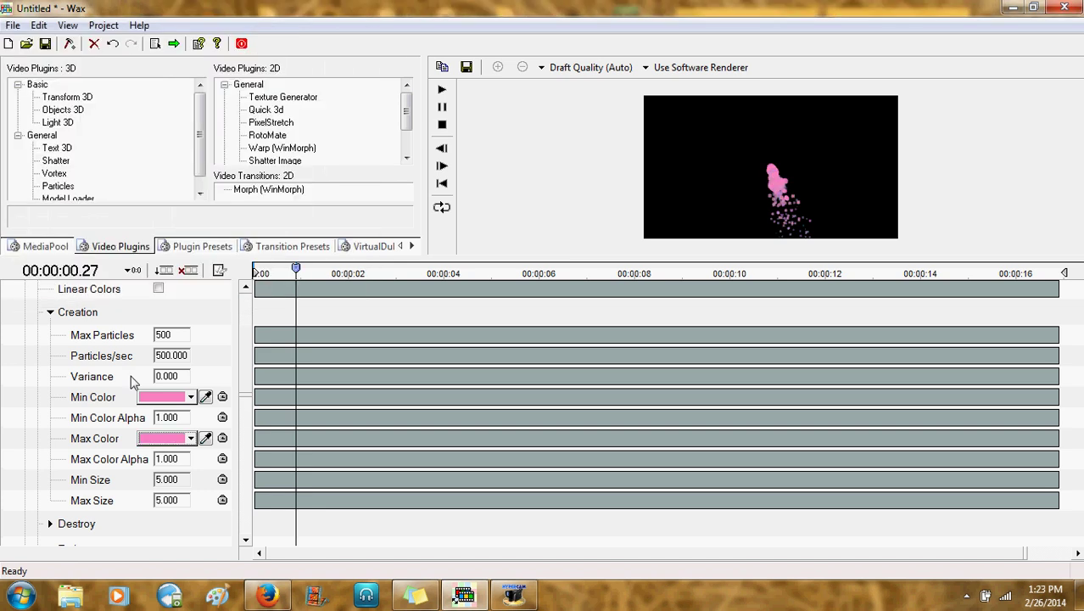
pyautogui.click(192, 397)
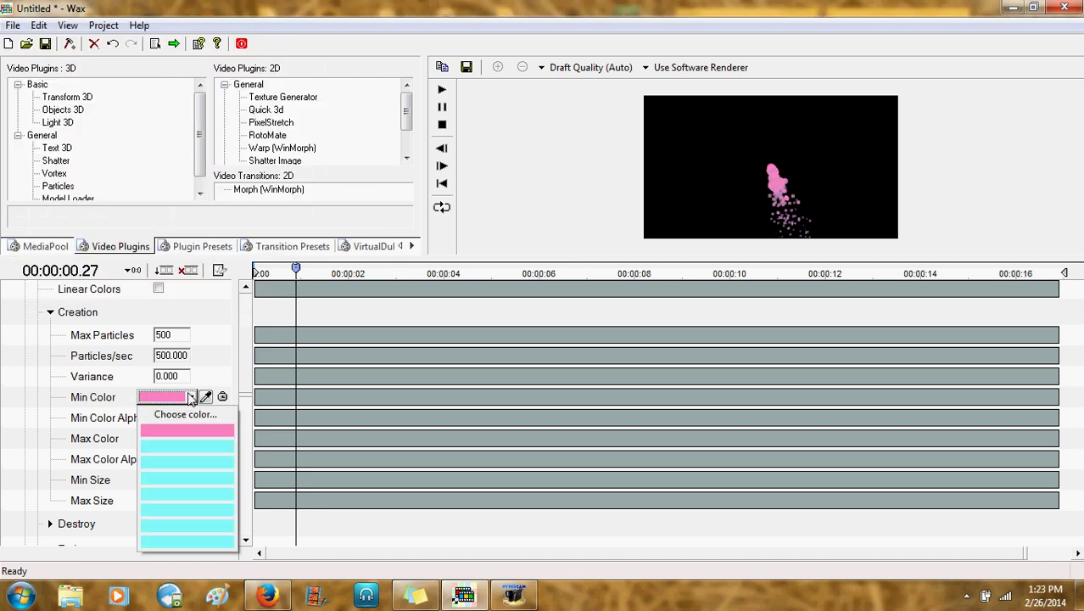
pyautogui.click(204, 452)
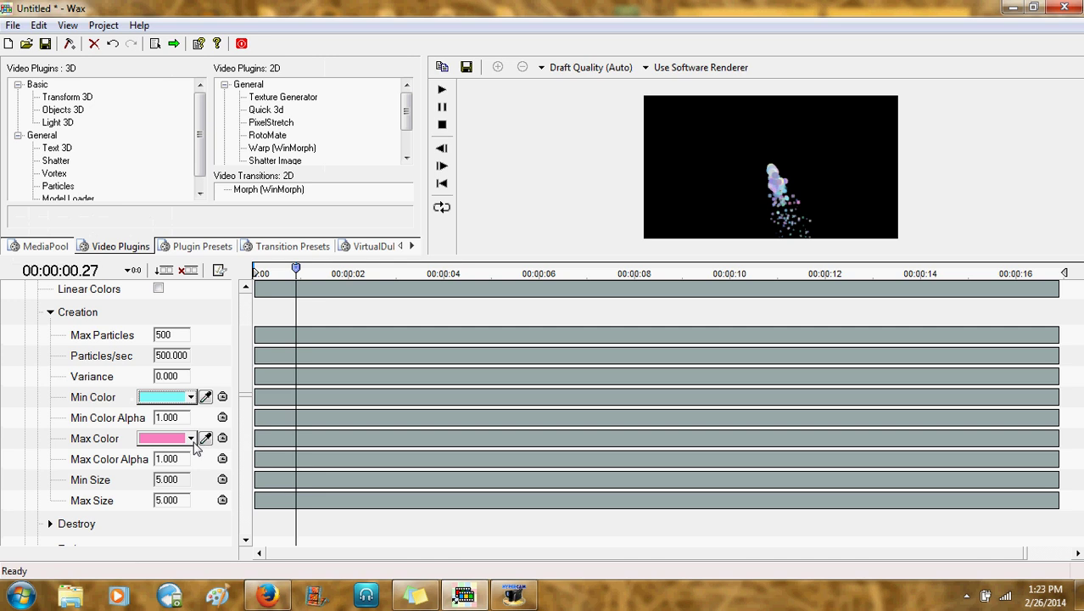
# Restore the Creation colors to light cyan for Max Color and pink for Min Color.
pyautogui.click(192, 437)
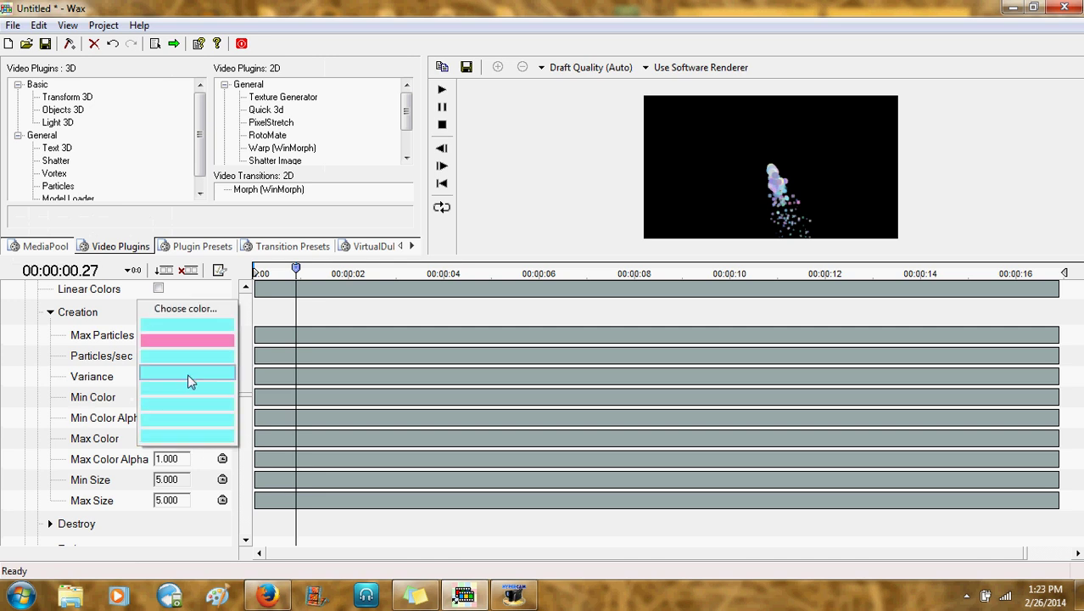
pyautogui.click(180, 339)
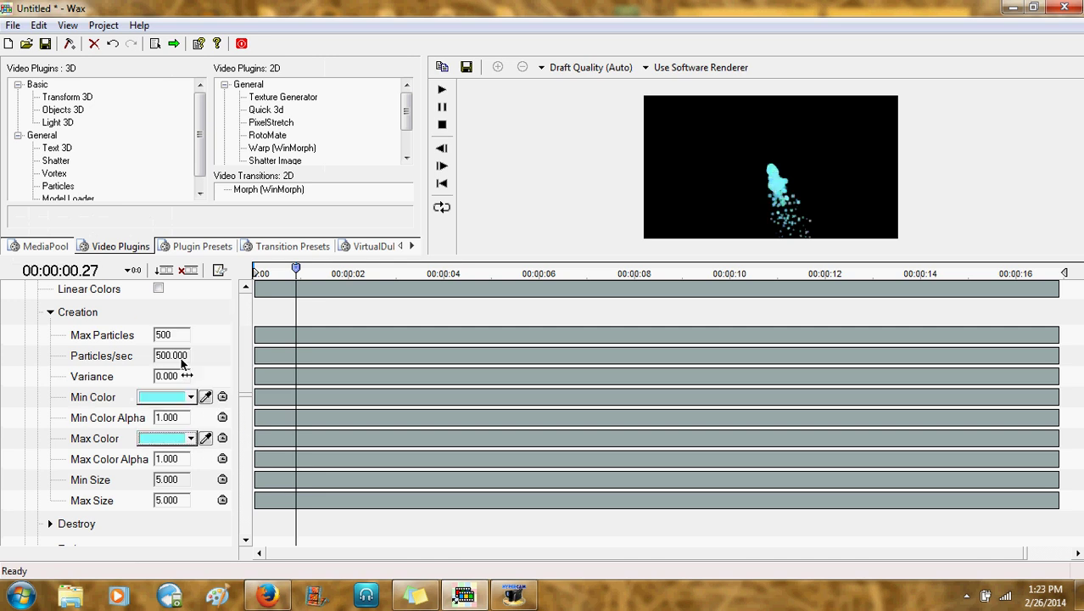
pyautogui.click(191, 397)
pyautogui.click(194, 449)
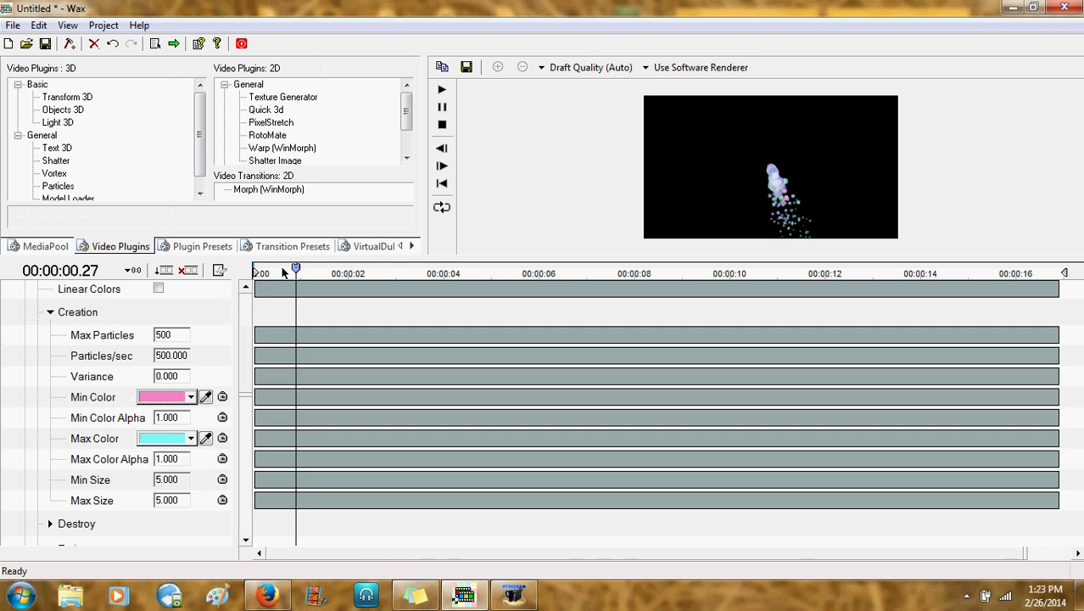
# Collapse the Particles Creation settings, and expand the Destroy settings to review their ages, colors and sizes before collapsing them too.
pyautogui.scroll(-1, 247, 367)
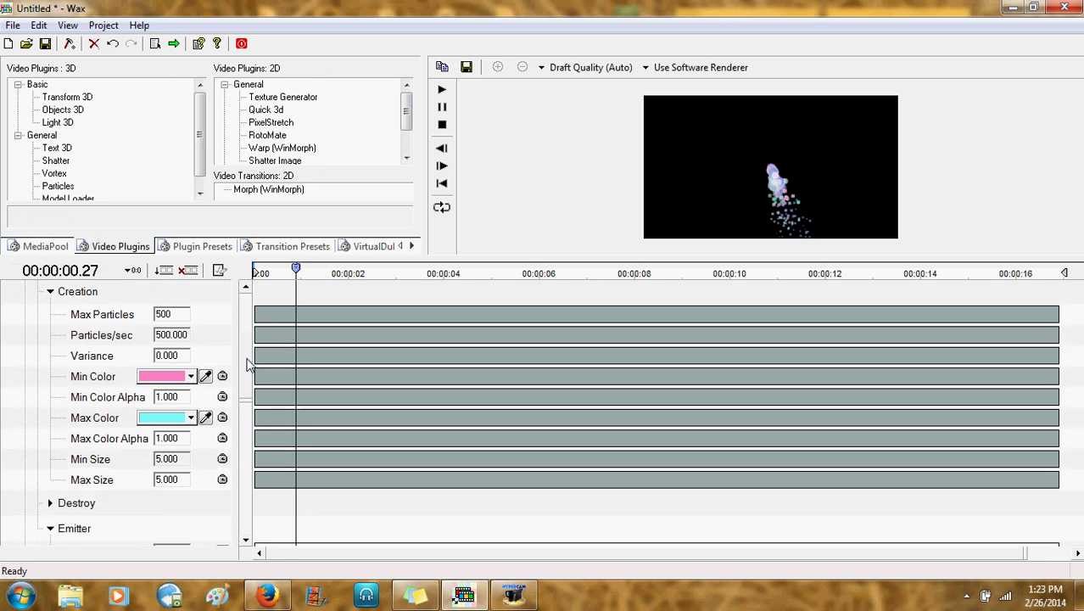
pyautogui.scroll(-1, 247, 367)
pyautogui.scroll(3, 246, 365)
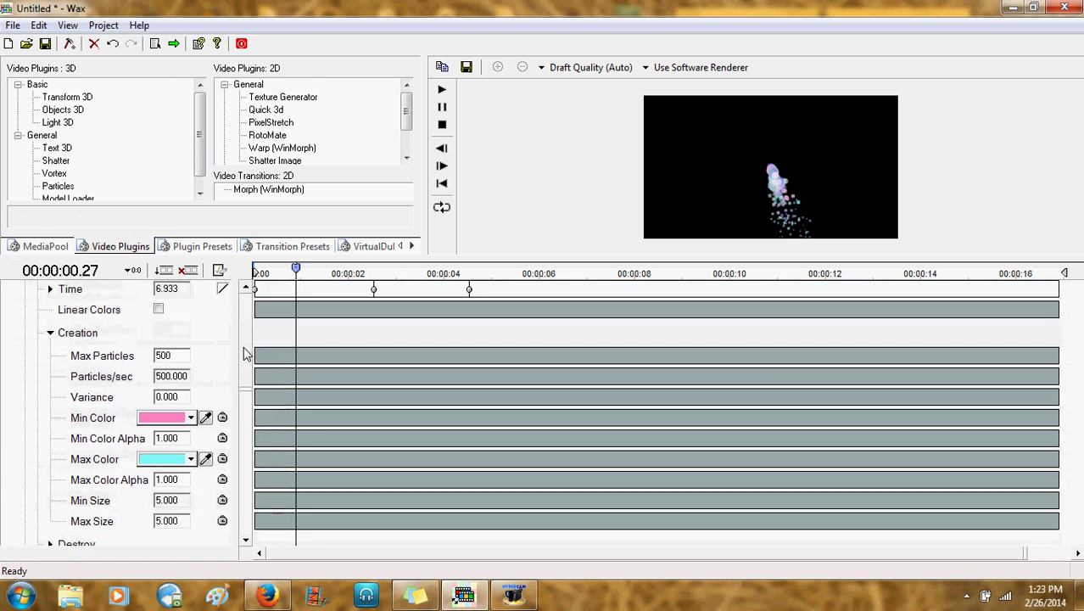
pyautogui.click(50, 334)
pyautogui.click(50, 334)
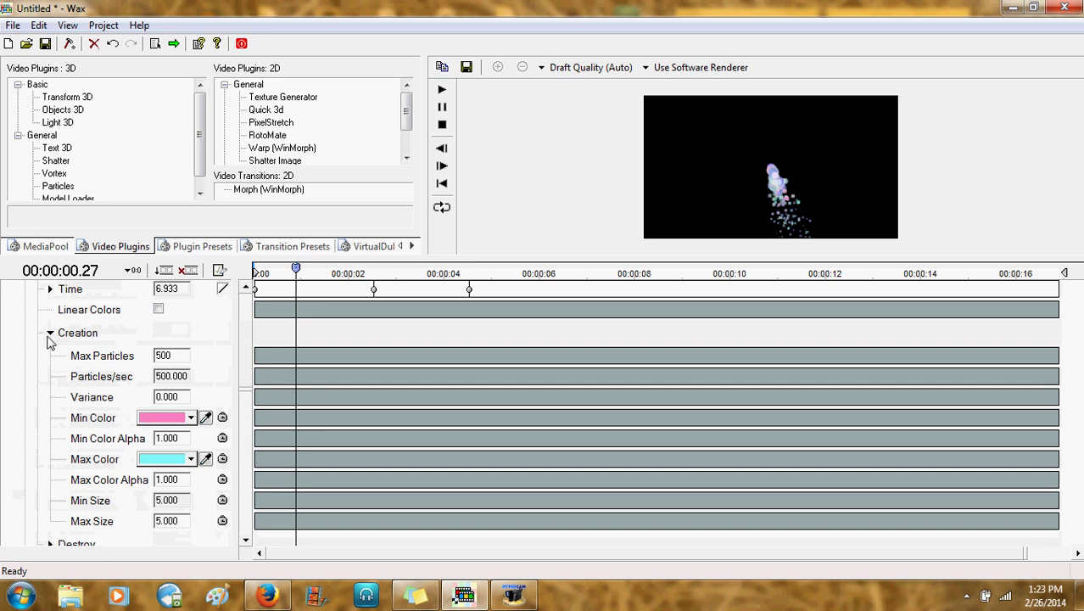
pyautogui.click(50, 334)
pyautogui.click(50, 359)
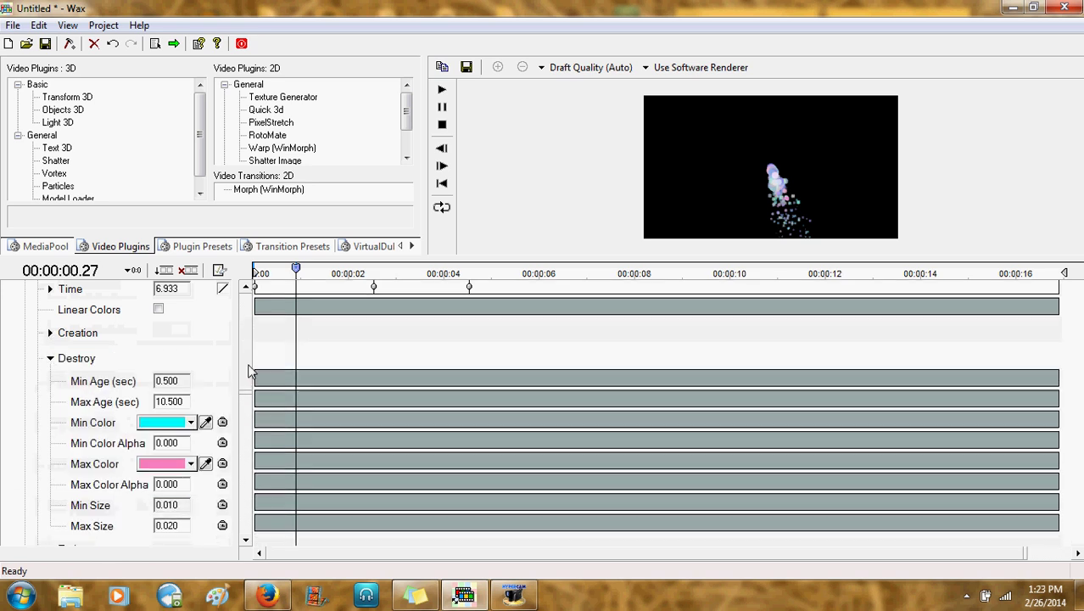
pyautogui.scroll(-3, 250, 368)
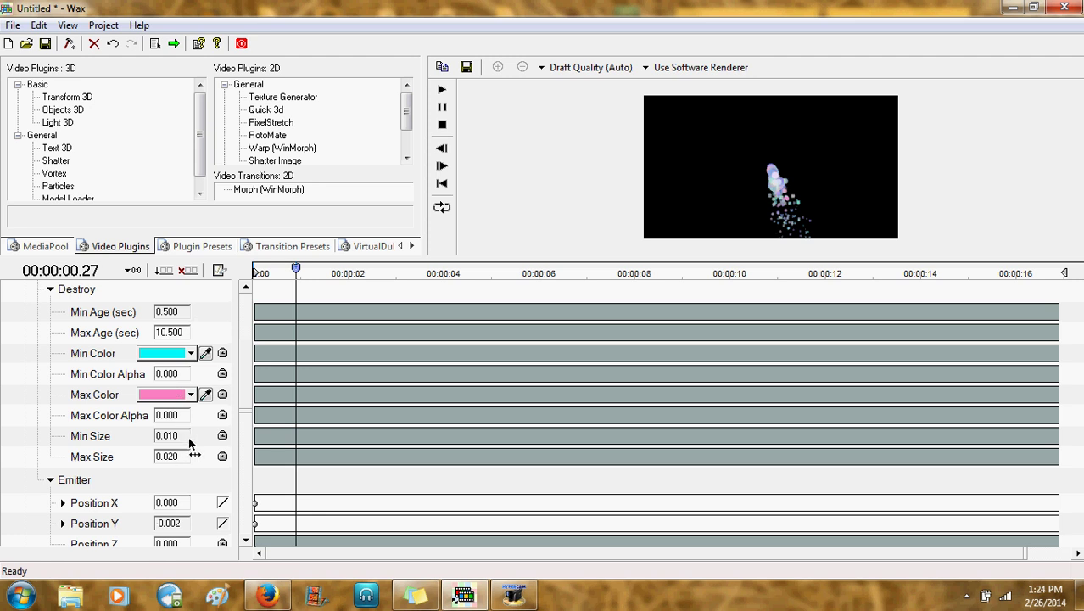
pyautogui.click(50, 290)
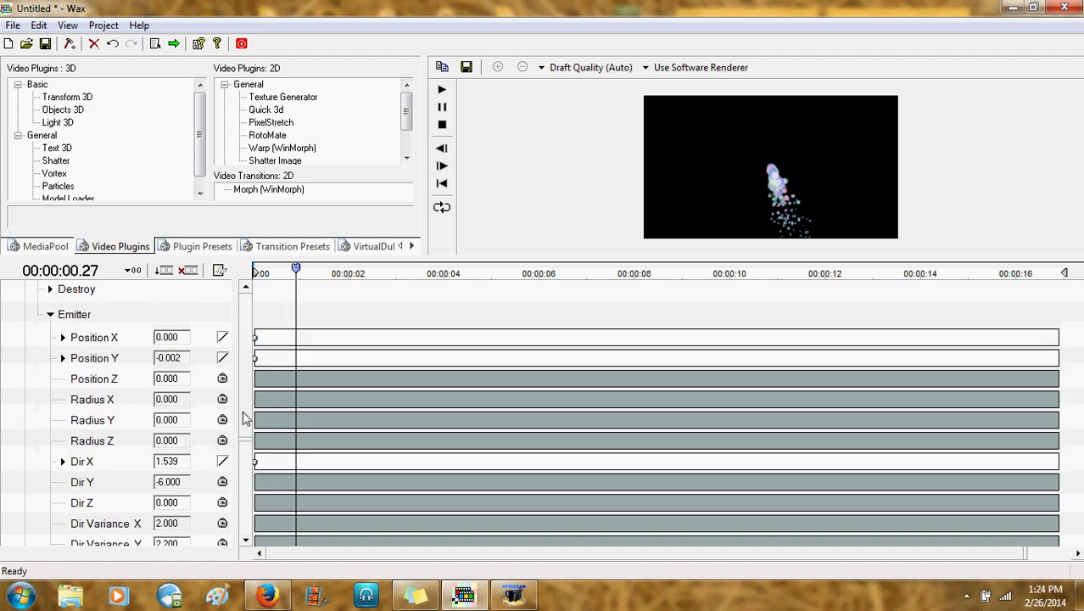
# Review the Emitter's position, radius, direction and velocity settings, including the interpolation choices for Position X.
pyautogui.scroll(-1, 247, 407)
pyautogui.scroll(-1, 247, 412)
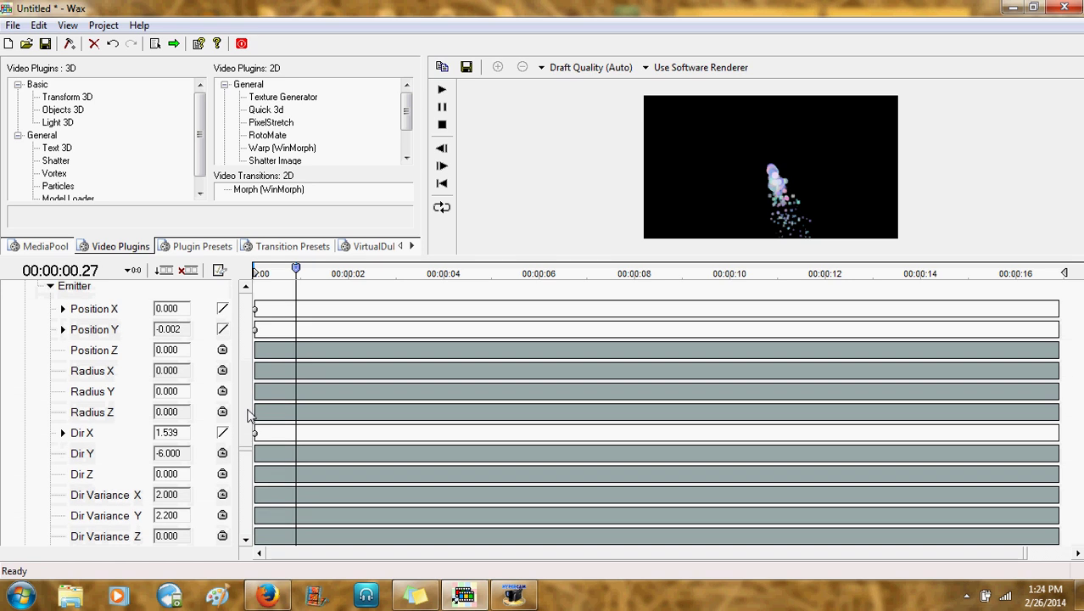
pyautogui.click(223, 310)
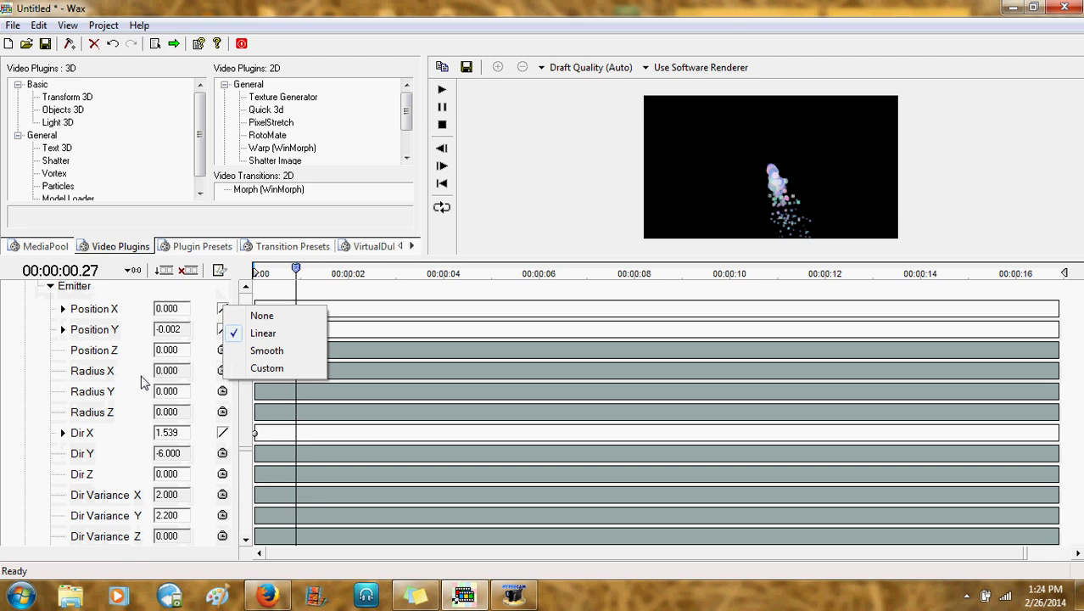
pyautogui.click(36, 453)
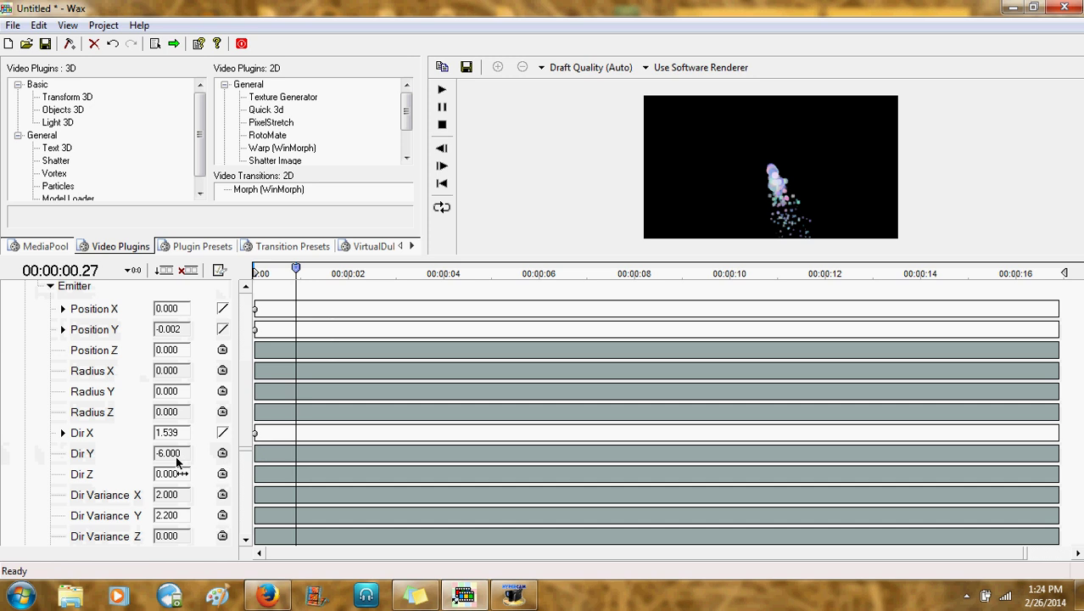
pyautogui.scroll(-1, 248, 394)
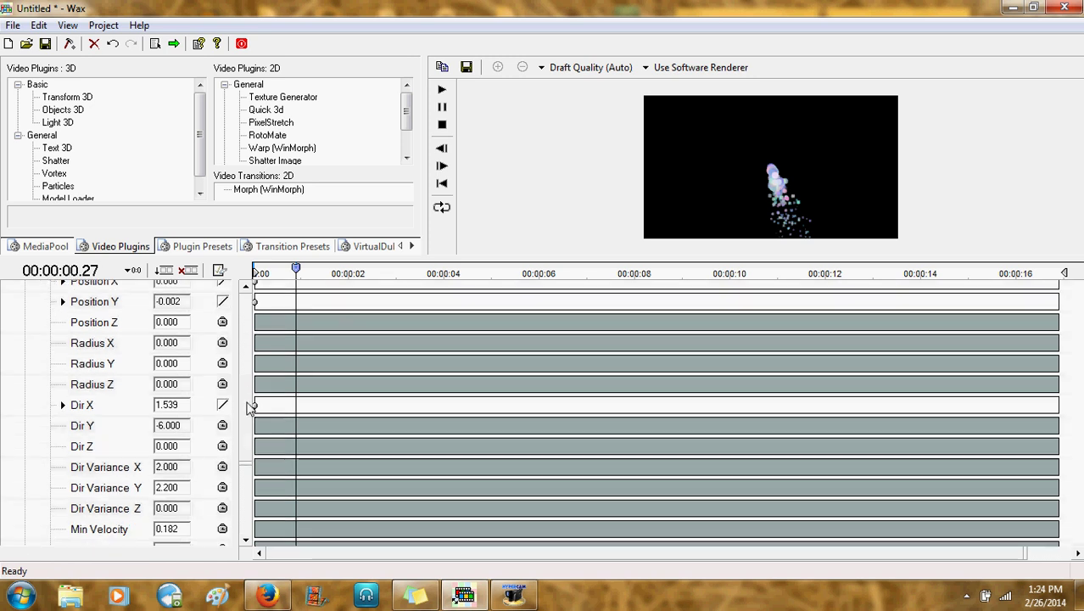
pyautogui.scroll(1, 247, 410)
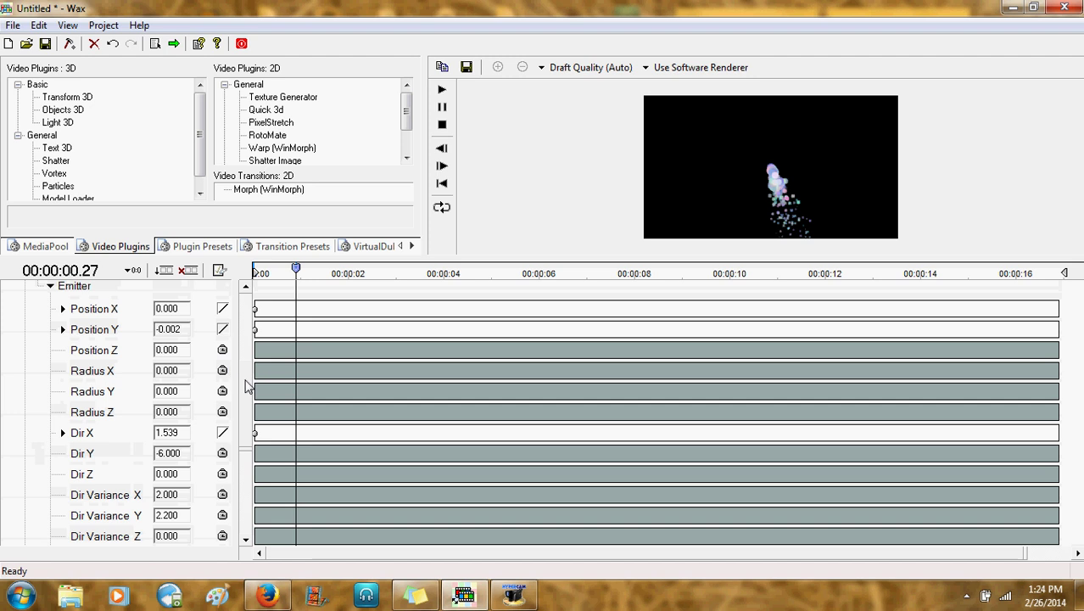
pyautogui.scroll(-3, 247, 399)
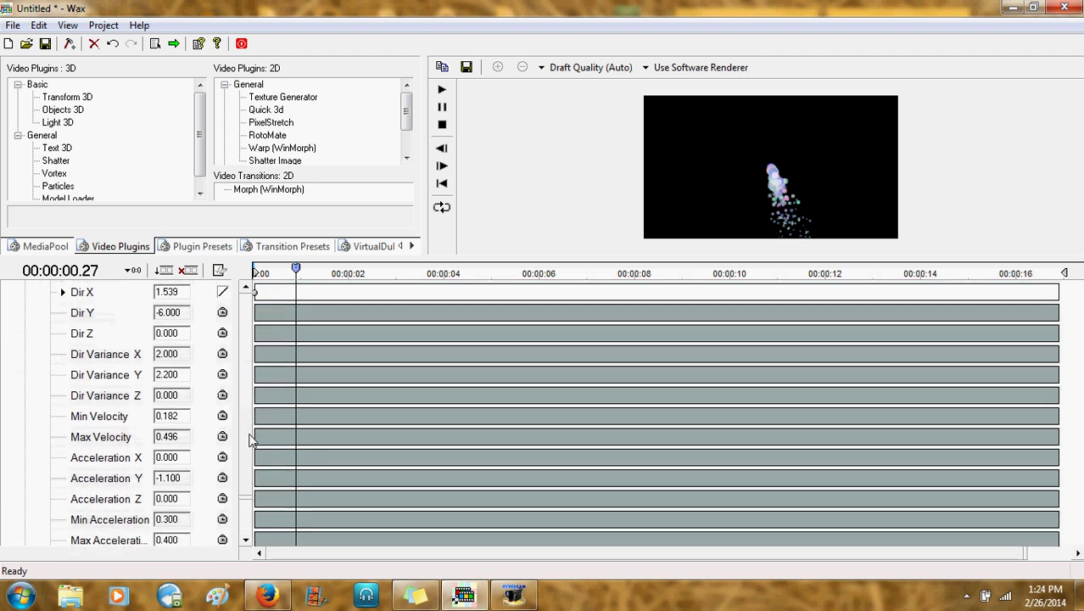
# Try a different Emitter Dir Y value and set it back to -6.
pyautogui.moveTo(167, 314); pyautogui.dragTo(172, 321)
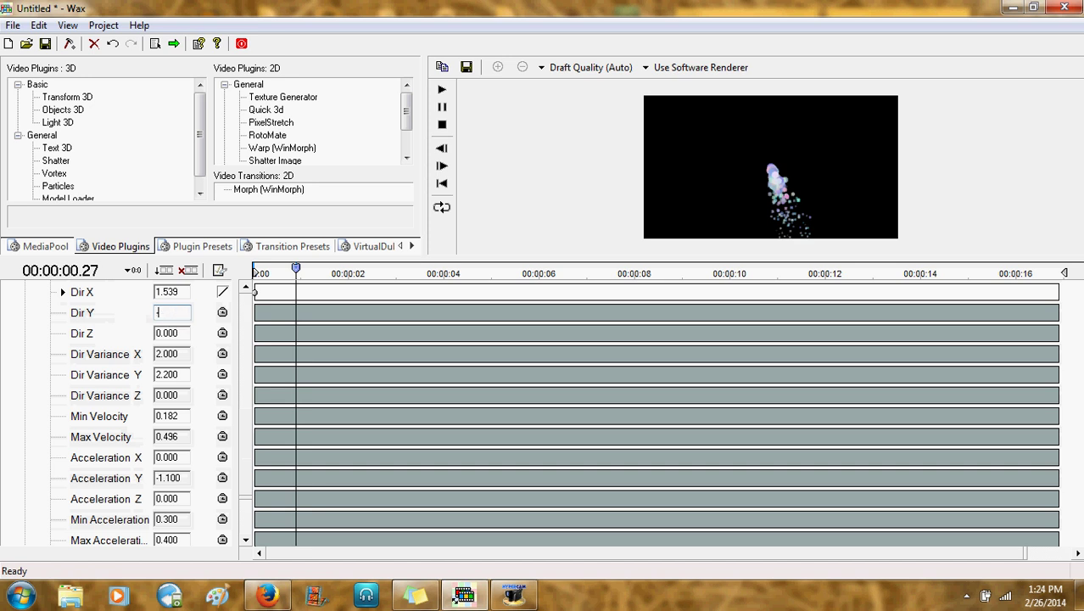
pyautogui.write('-6.')
pyautogui.press('Return')
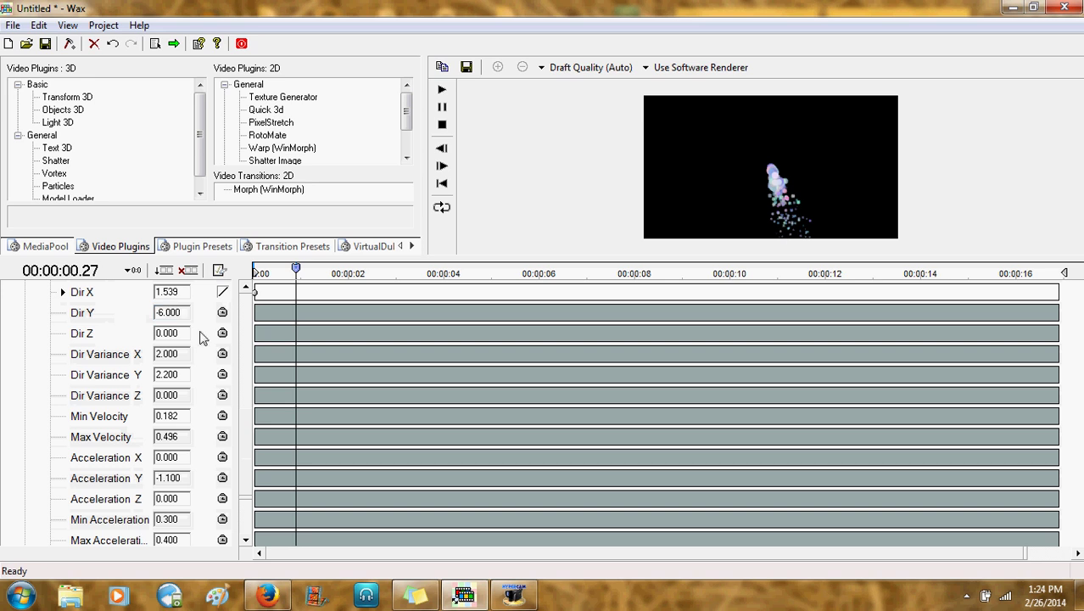
# Set the Emitter's Max Velocity to 0 and its Min Velocity to 0.369.
pyautogui.scroll(-2, 244, 445)
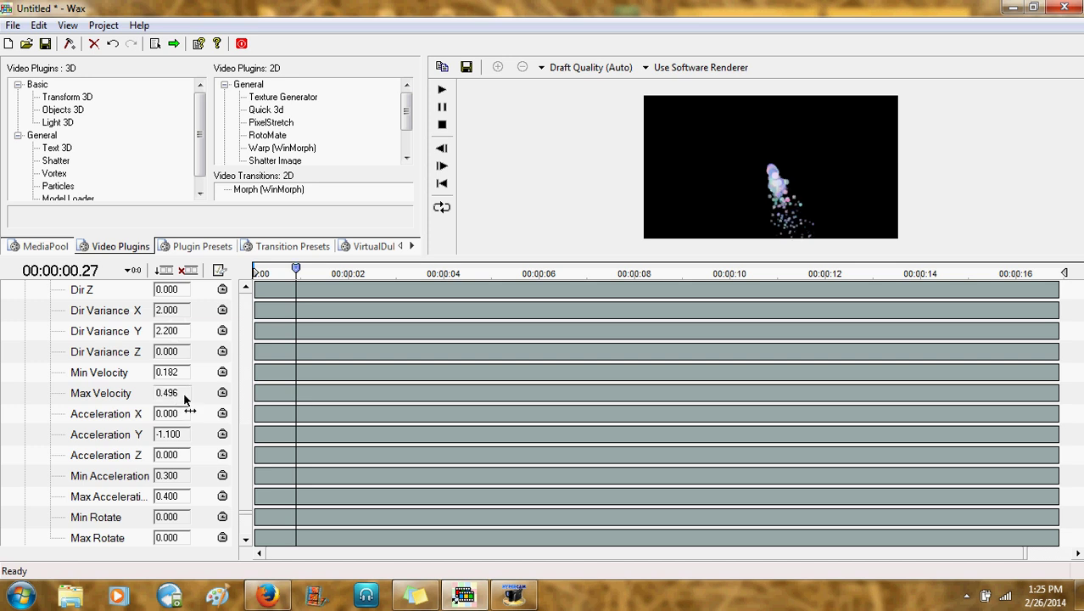
pyautogui.moveTo(195, 398); pyautogui.dragTo(161, 403)
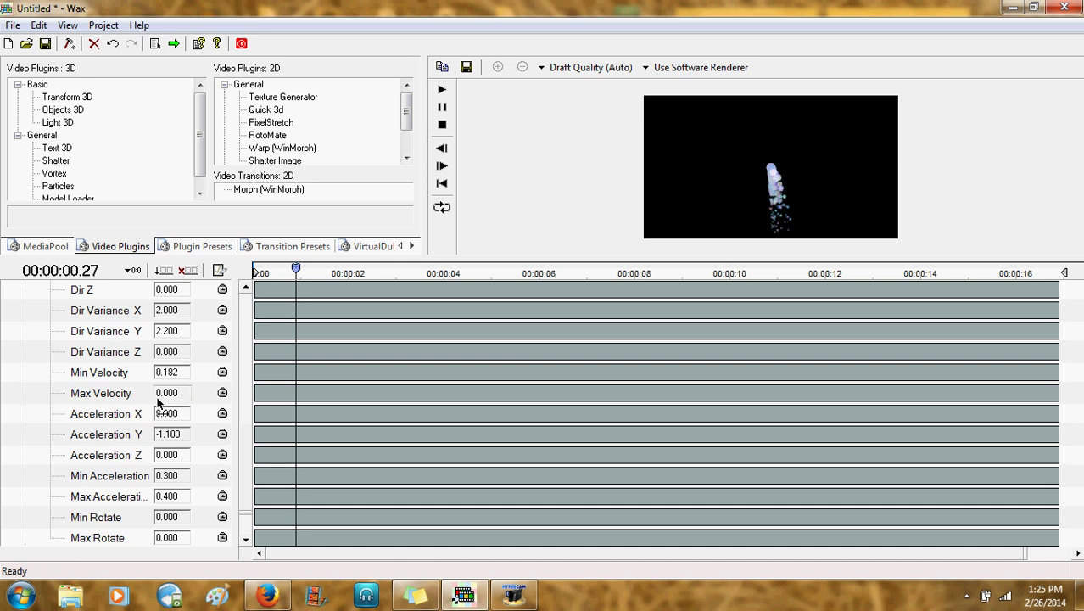
pyautogui.moveTo(164, 407)
pyautogui.mouseDown()
pyautogui.moveTo(176, 402)
pyautogui.moveTo(155, 409)
pyautogui.mouseUp()
pyautogui.scroll(3, 244, 496)
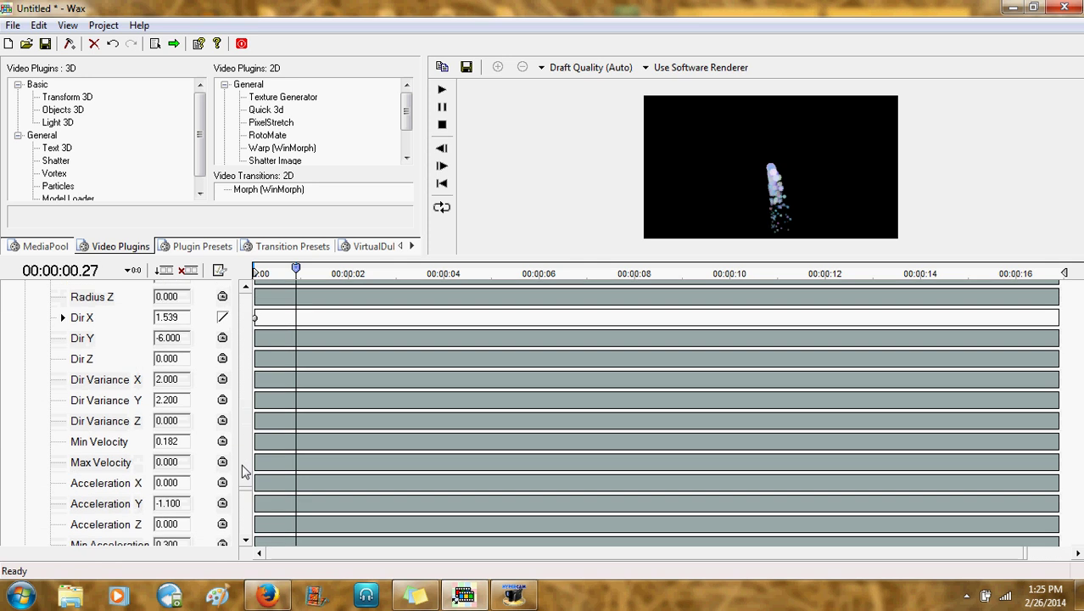
pyautogui.moveTo(162, 441)
pyautogui.mouseDown()
pyautogui.moveTo(173, 478)
pyautogui.moveTo(173, 444)
pyautogui.moveTo(160, 456)
pyautogui.moveTo(169, 455)
pyautogui.mouseUp()
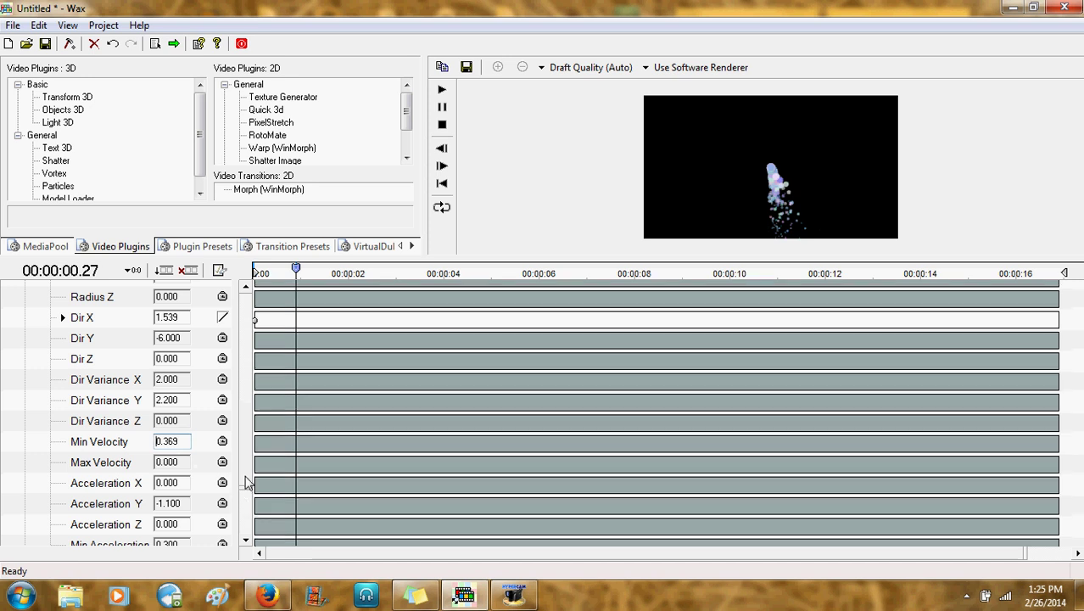
# Open the Transform 3D tools and scale the particles horizontally in the preview, widening the stream and narrowing it again.
pyautogui.scroll(-5, 247, 479)
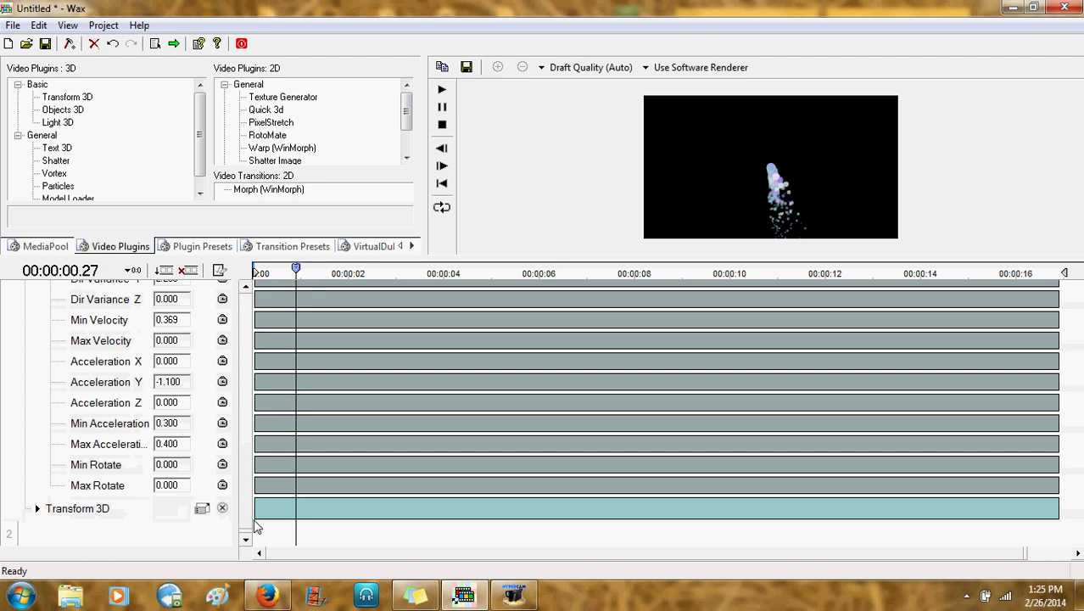
pyautogui.moveTo(254, 518); pyautogui.dragTo(246, 510)
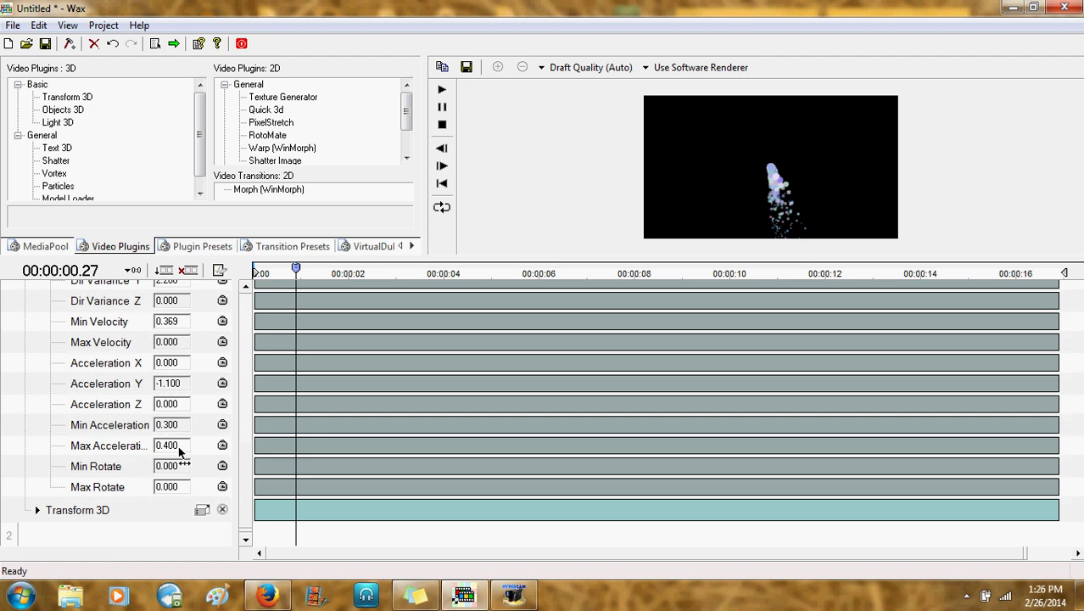
pyautogui.click(203, 511)
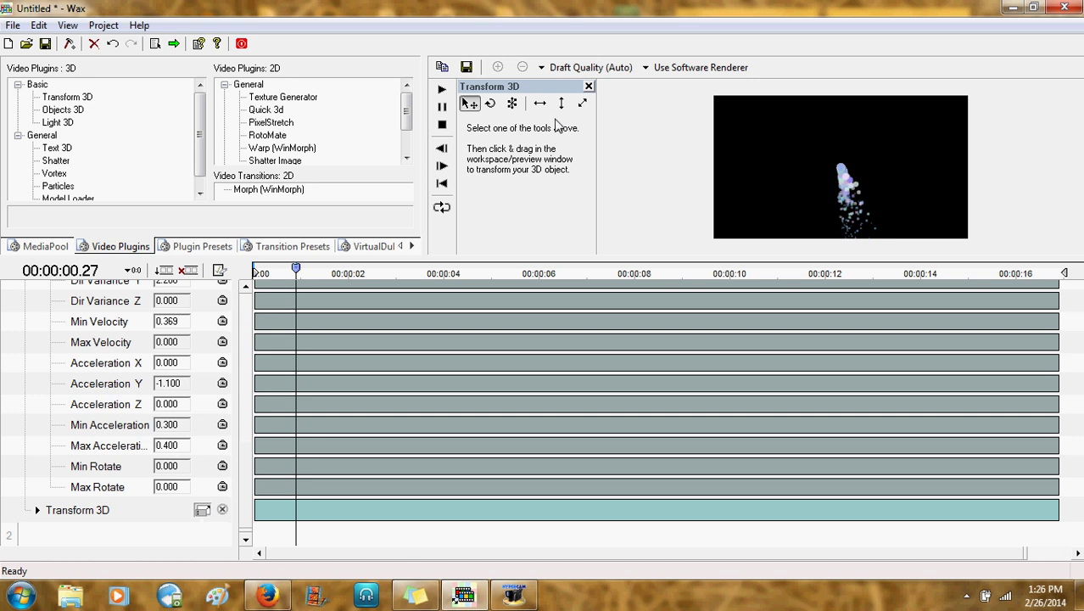
pyautogui.click(541, 103)
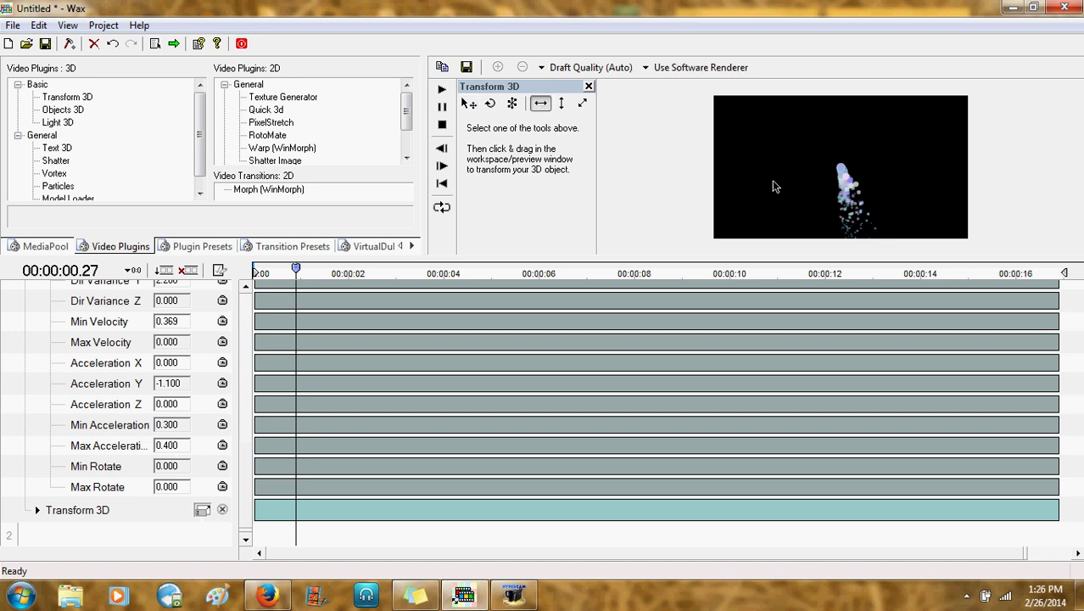
pyautogui.moveTo(780, 193); pyautogui.dragTo(795, 210)
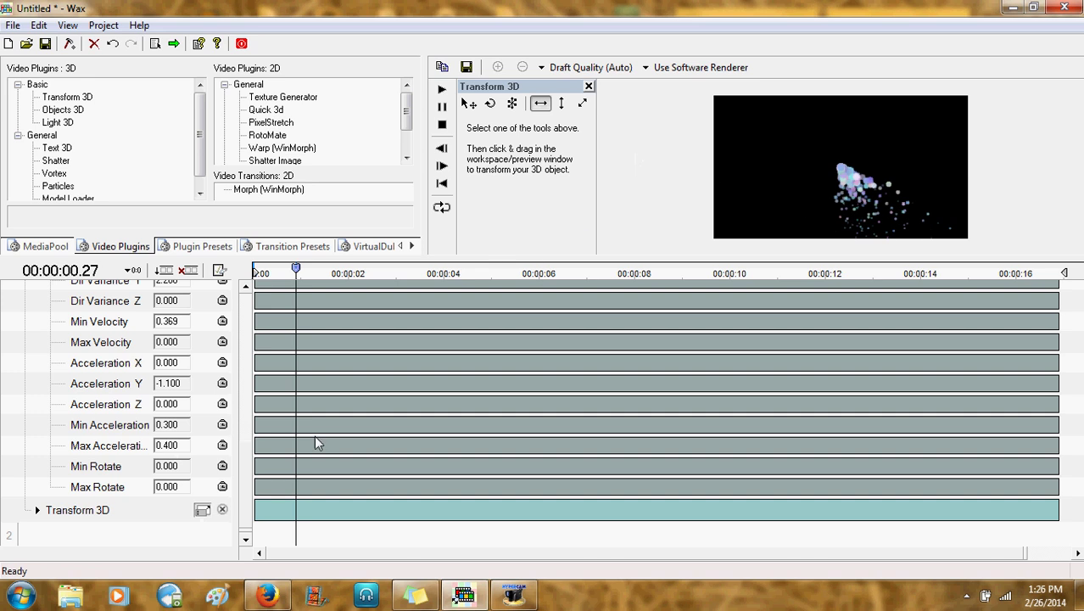
pyautogui.moveTo(824, 193); pyautogui.dragTo(850, 194)
pyautogui.moveTo(727, 203); pyautogui.dragTo(858, 220)
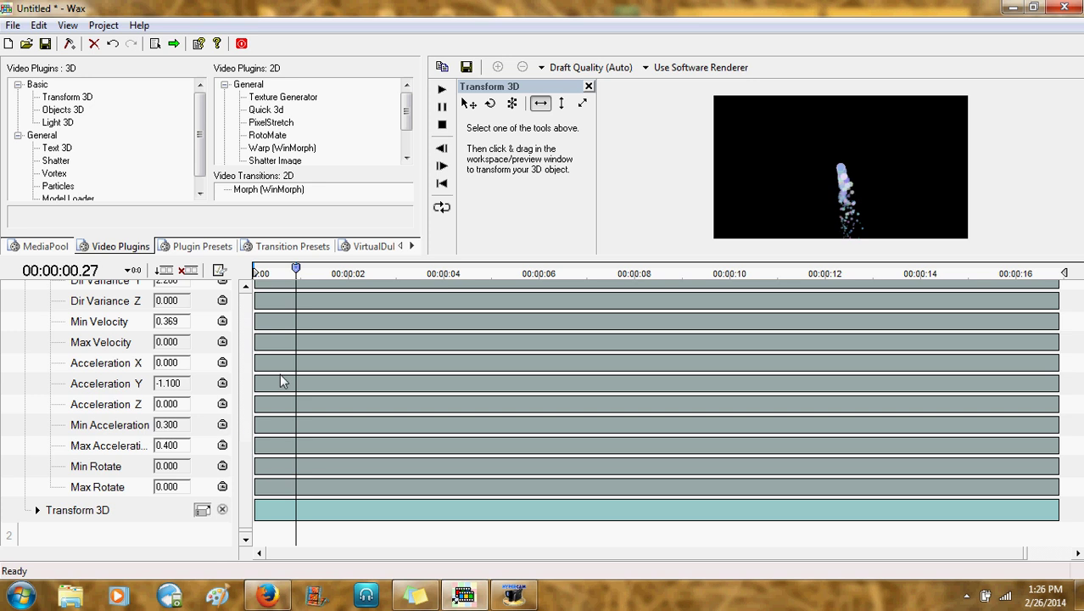
pyautogui.scroll(2, 248, 445)
pyautogui.scroll(2, 248, 440)
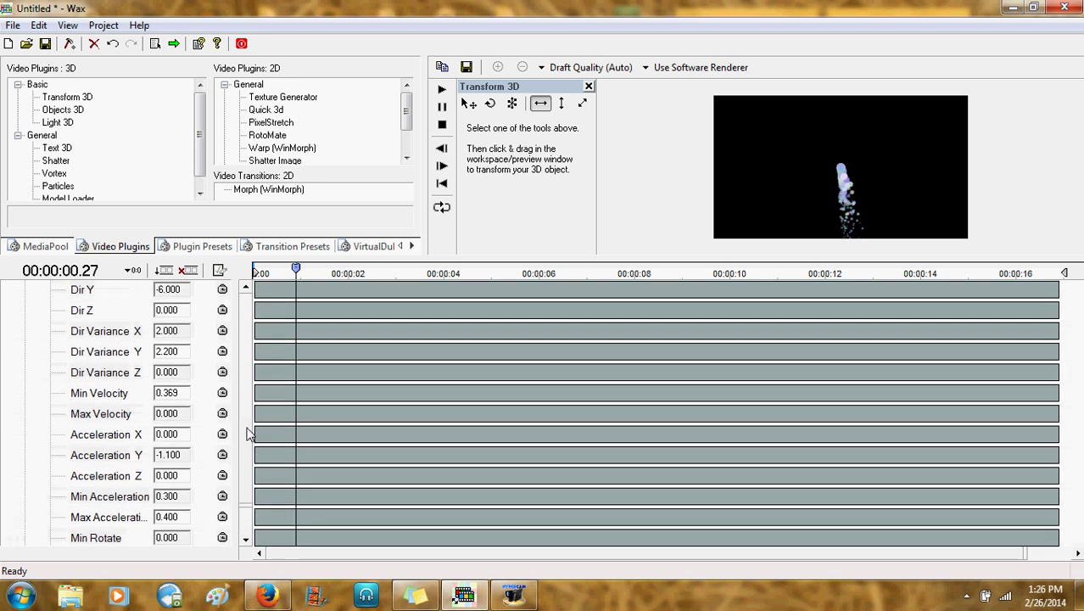
pyautogui.scroll(6, 246, 450)
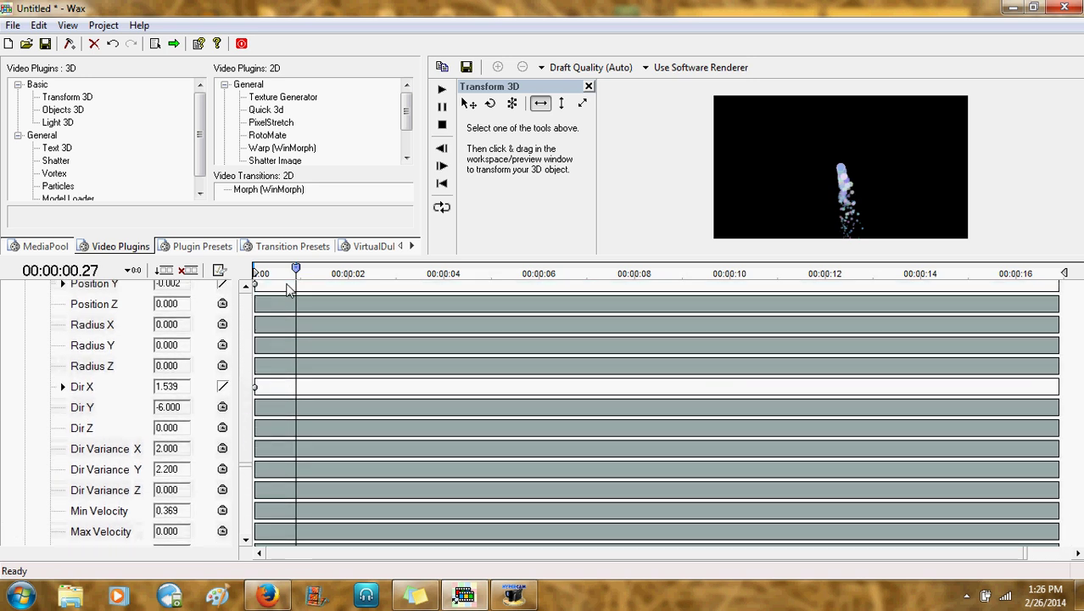
# Return to the start of the timeline and set the Emitter's Position X to -0.453 at 00:00:00.02.
pyautogui.moveTo(296, 270); pyautogui.dragTo(256, 283)
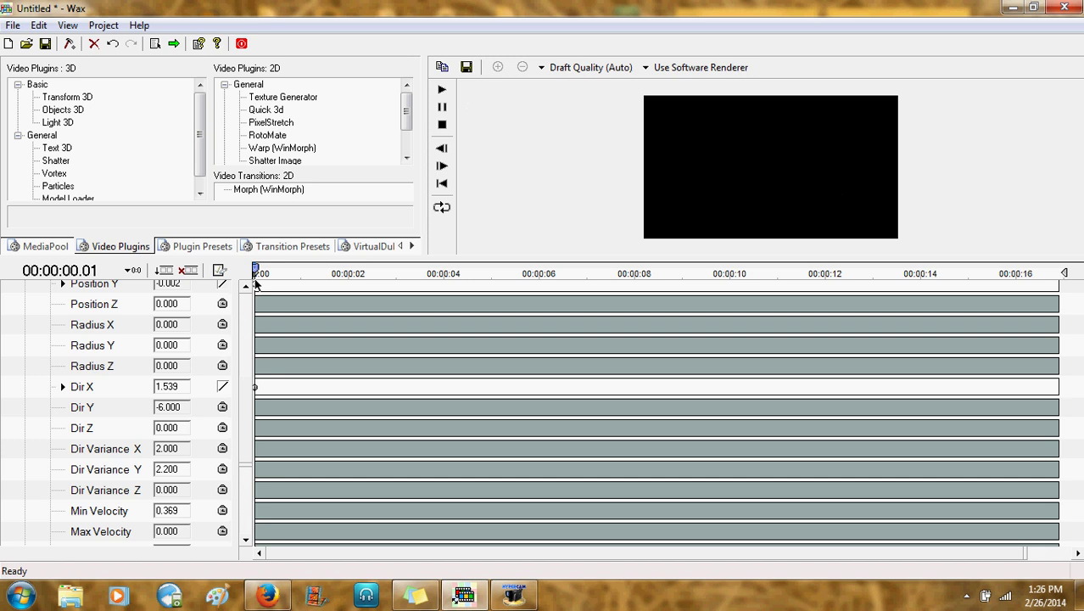
pyautogui.click(441, 166)
pyautogui.click(440, 166)
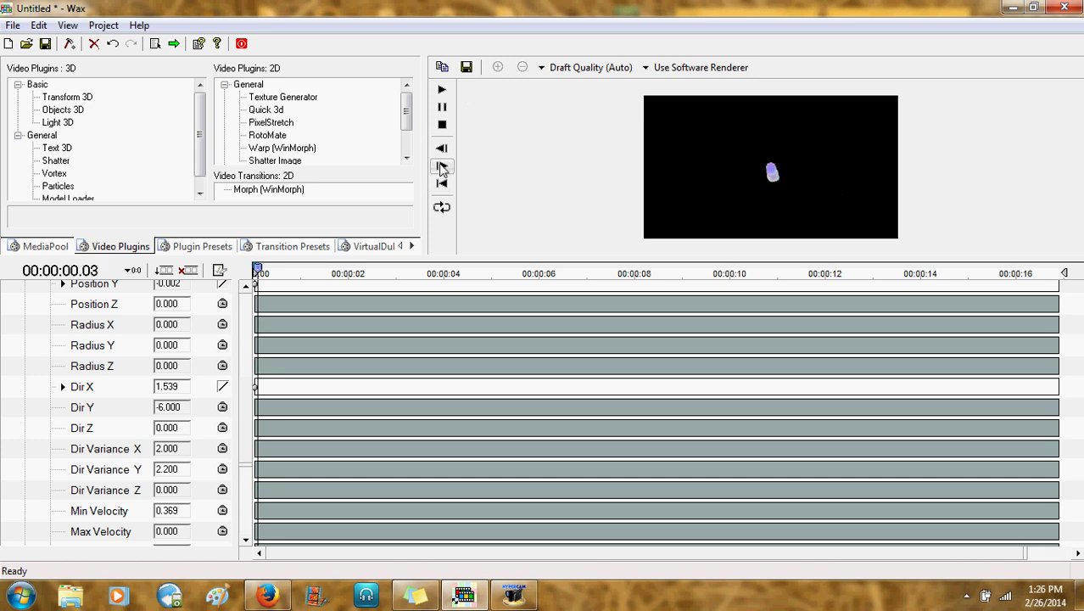
pyautogui.click(441, 149)
pyautogui.click(441, 168)
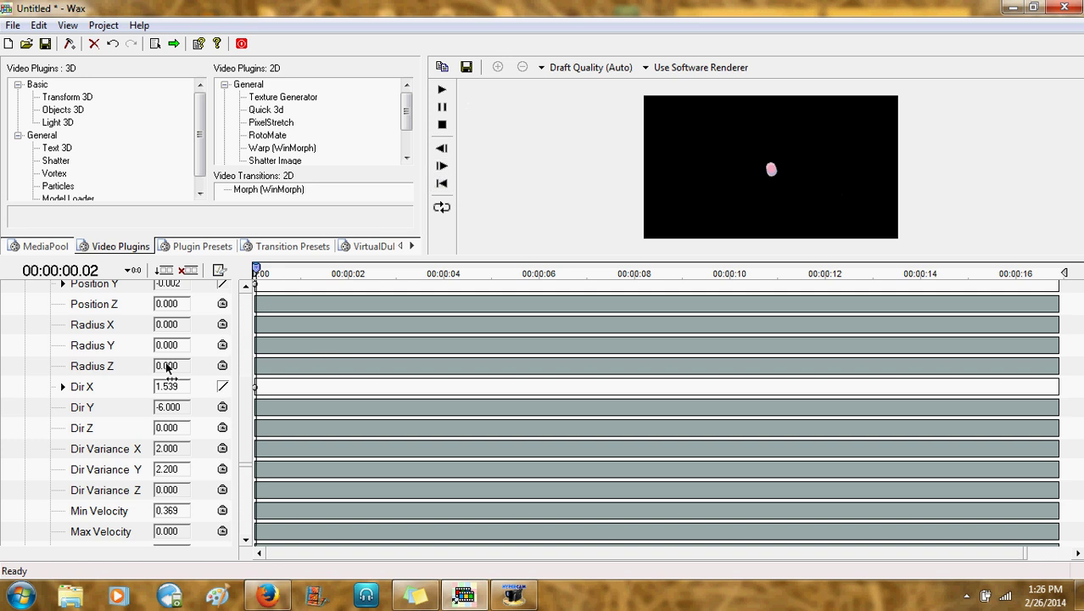
pyautogui.scroll(2, 244, 391)
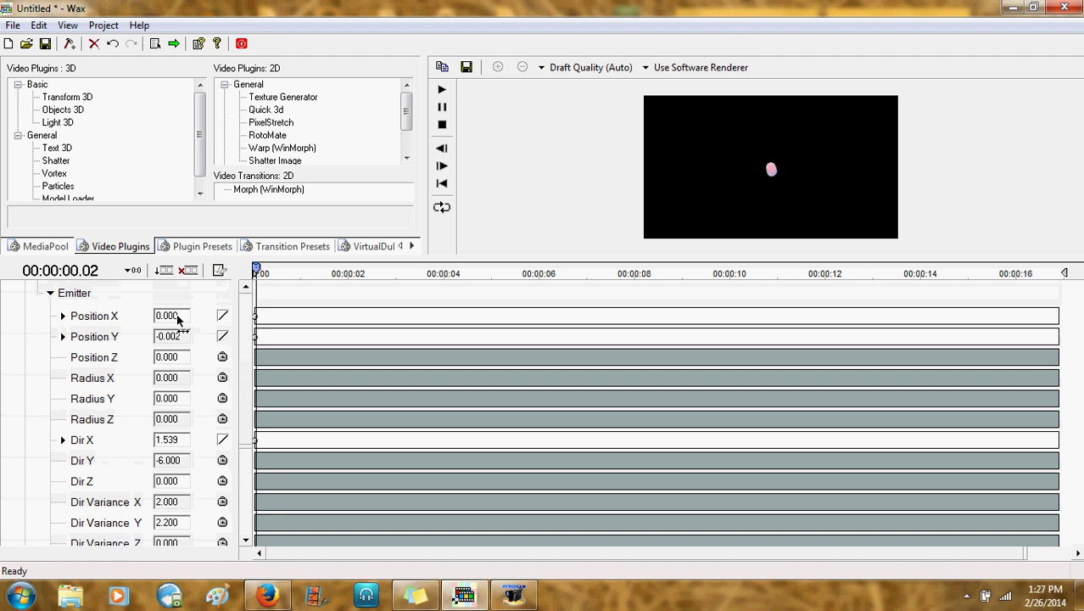
pyautogui.moveTo(177, 316); pyautogui.dragTo(175, 318)
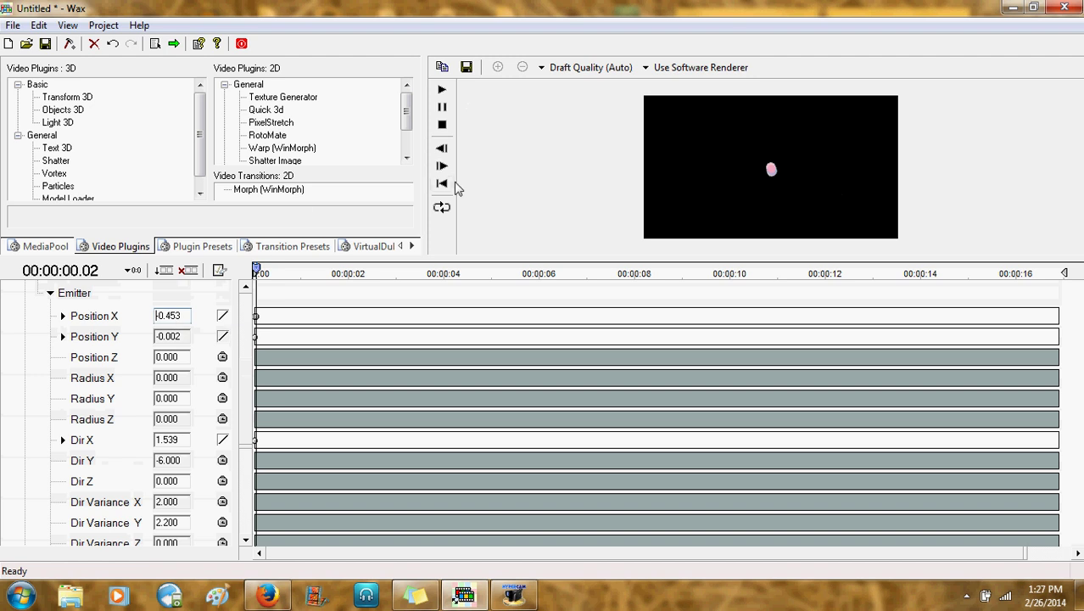
# Check the first frames and set the Emitter's Position X to -0.478 at 00:00:00.02.
pyautogui.click(441, 149)
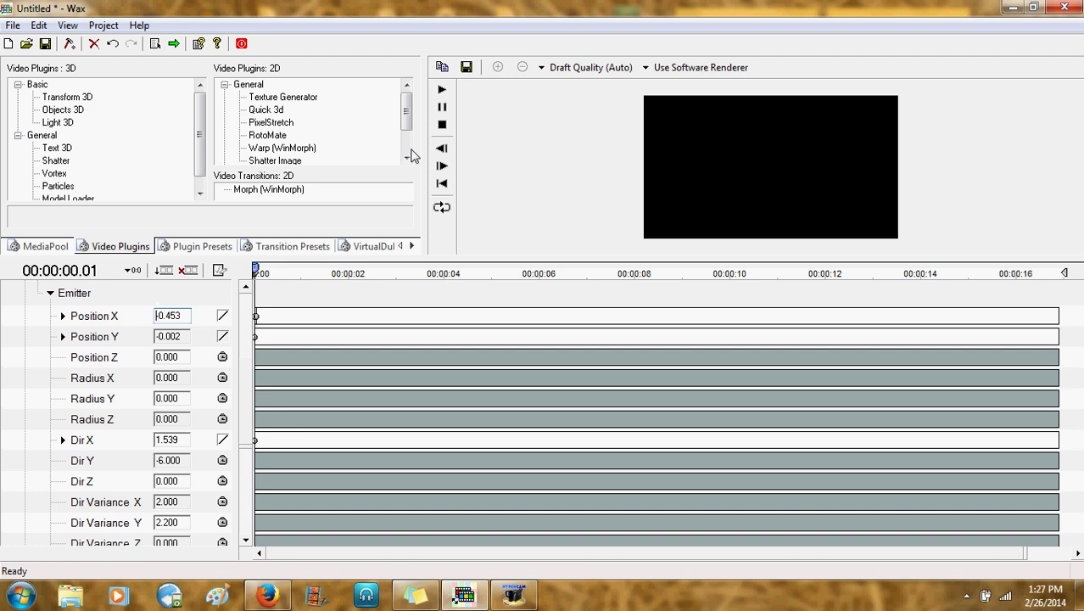
pyautogui.click(442, 149)
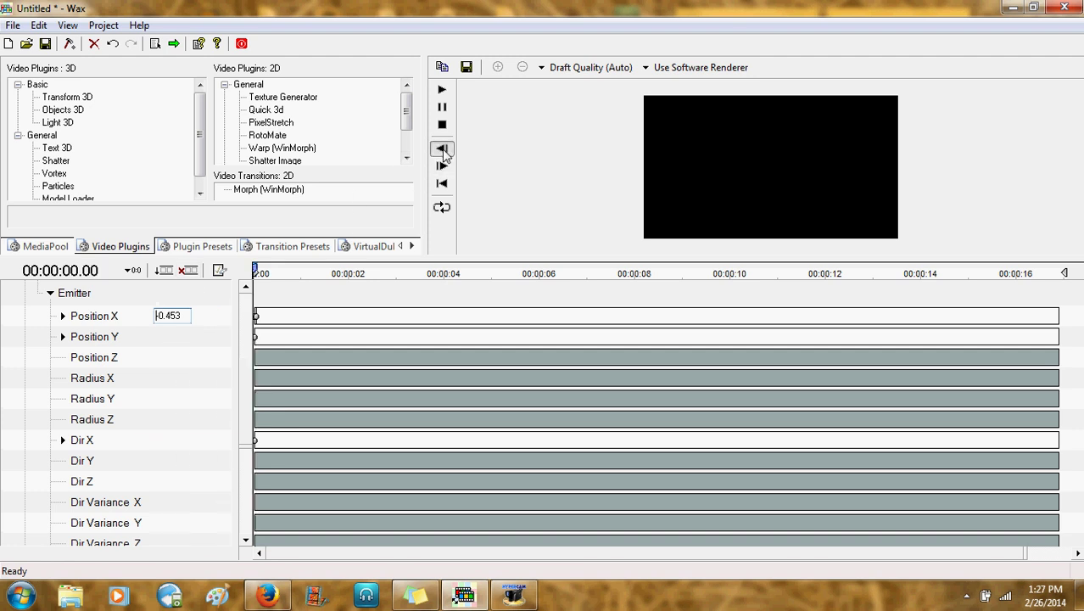
pyautogui.click(442, 168)
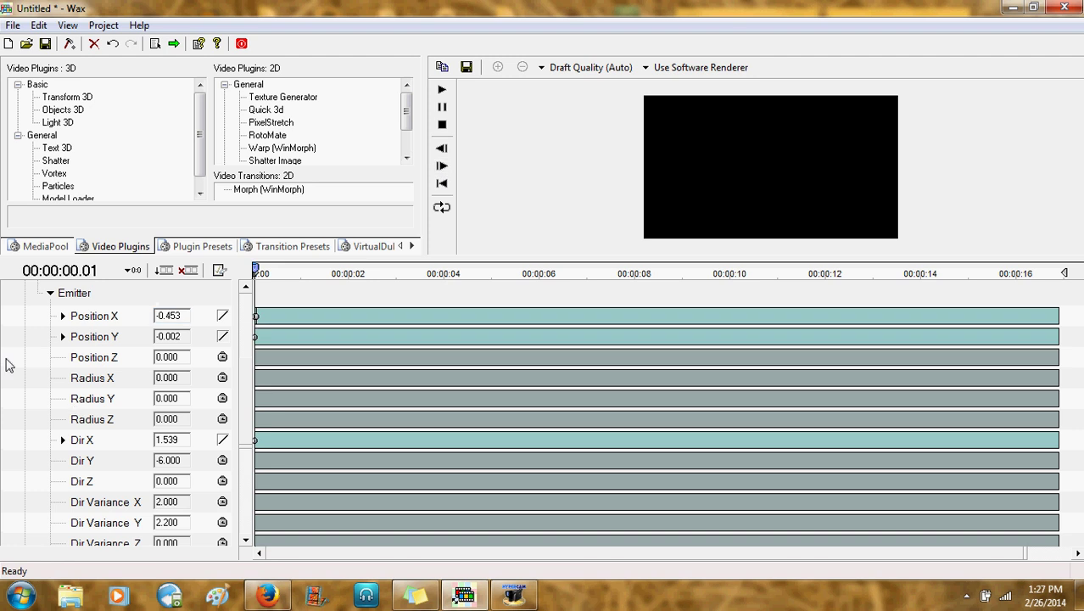
pyautogui.click(442, 166)
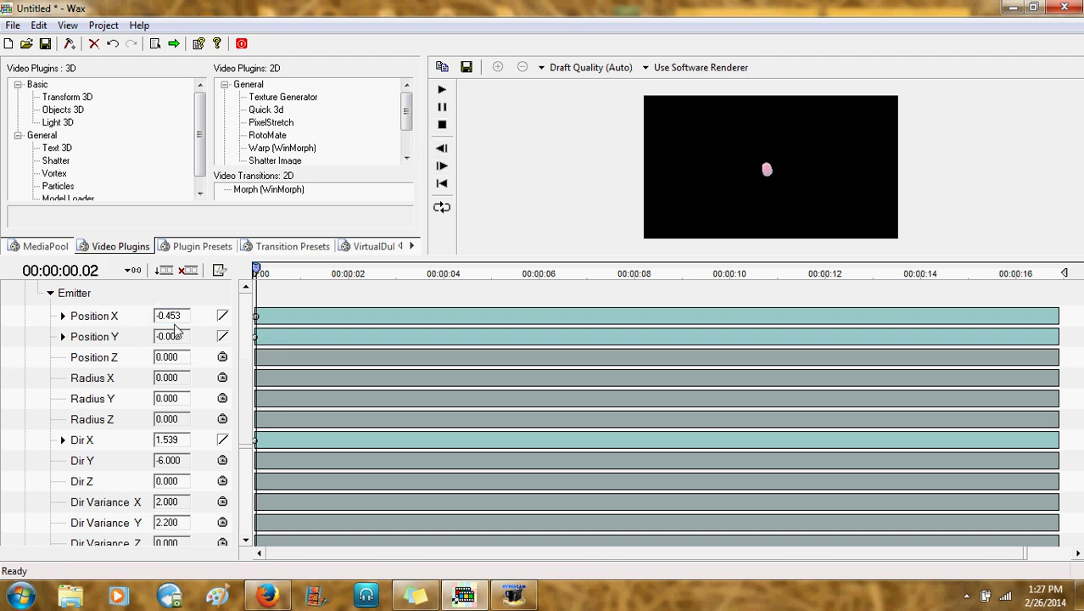
pyautogui.moveTo(174, 319); pyautogui.dragTo(172, 323)
pyautogui.click(171, 323)
pyautogui.write('0.4')
pyautogui.press('Return')
# Step through the frames up to 00:00:00.05 to examine how the particle stream starts from the shifted emitter.
pyautogui.click(441, 148)
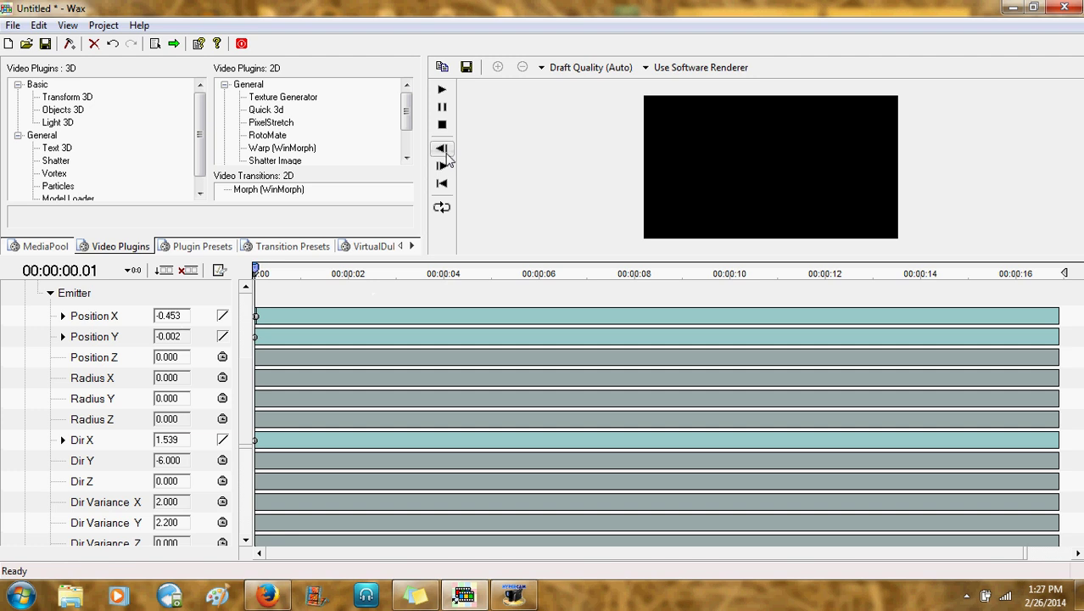
pyautogui.click(441, 149)
pyautogui.click(442, 165)
pyautogui.click(442, 165)
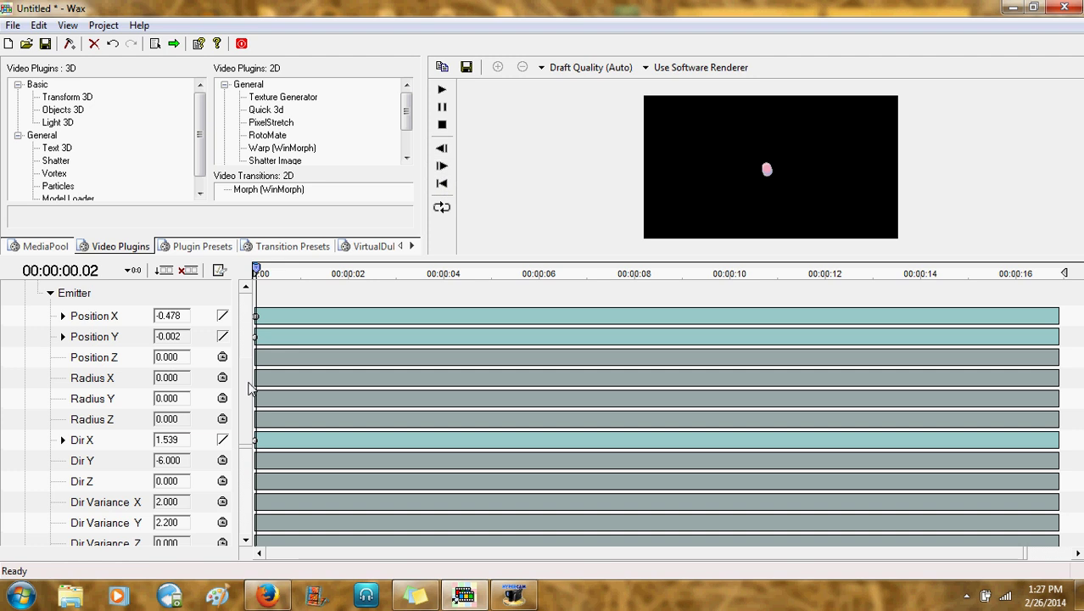
pyautogui.click(442, 166)
pyautogui.click(442, 166)
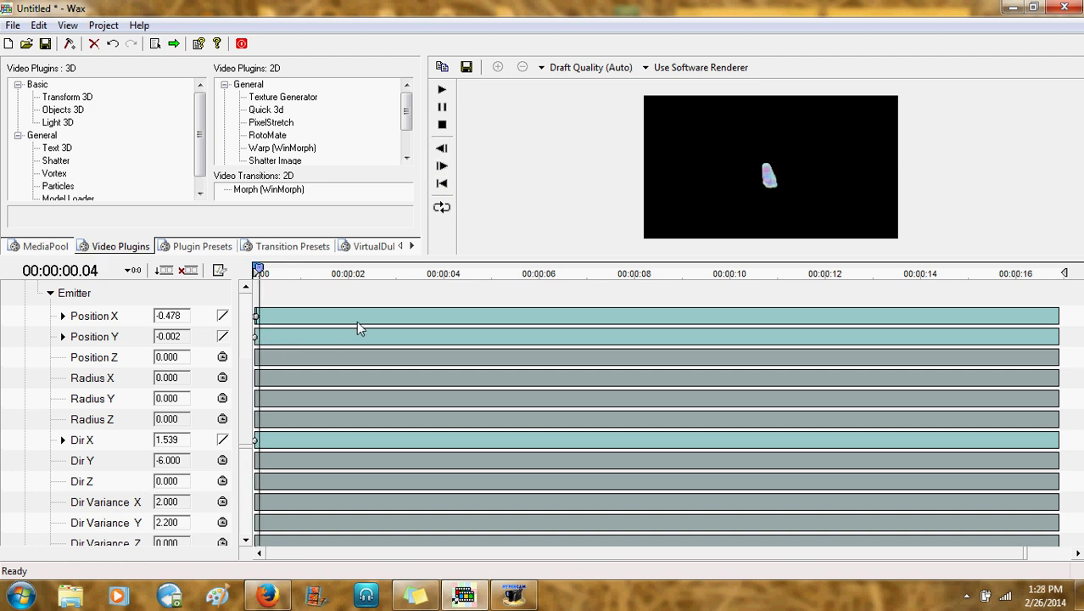
pyautogui.click(442, 166)
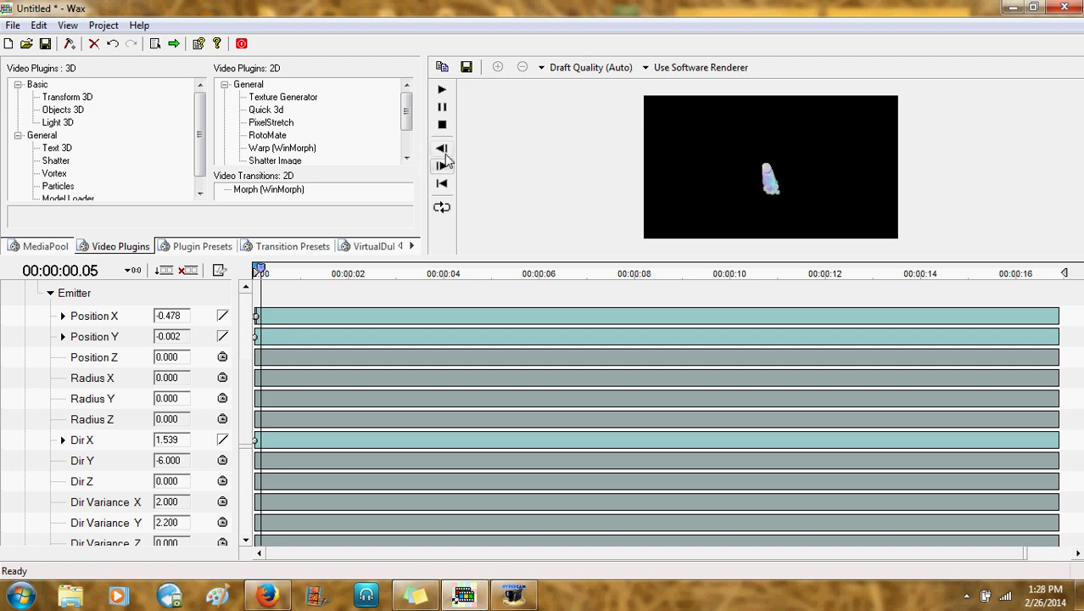
# At 00:00:00.04, set the Emitter's Position X to -1.921, Position Y to 1.317 and Dir X to 4.339.
pyautogui.click(442, 149)
pyautogui.click(442, 148)
pyautogui.click(441, 148)
pyautogui.click(443, 167)
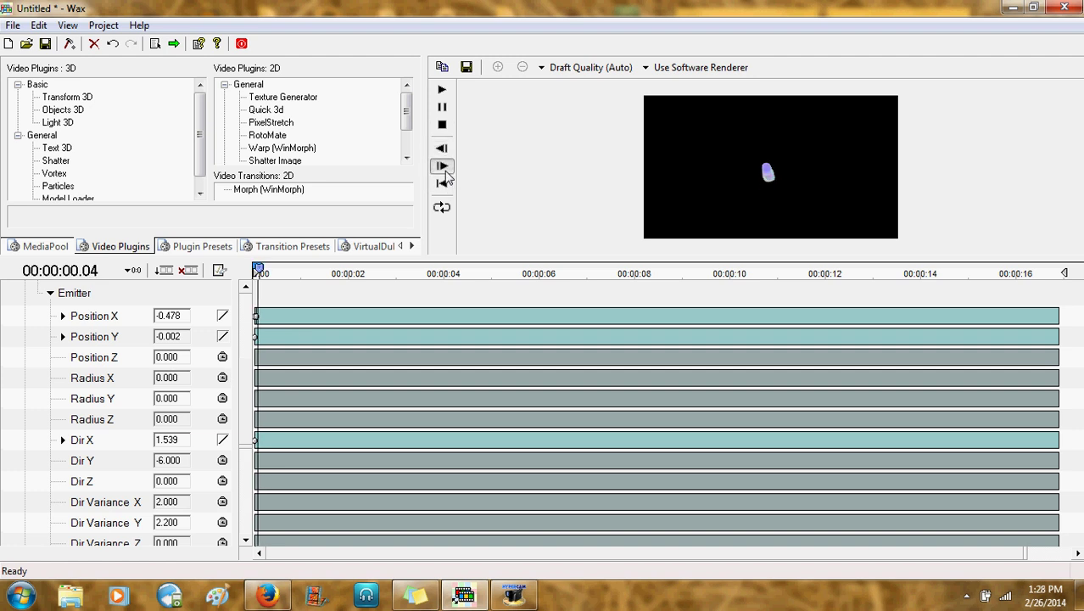
pyautogui.click(443, 167)
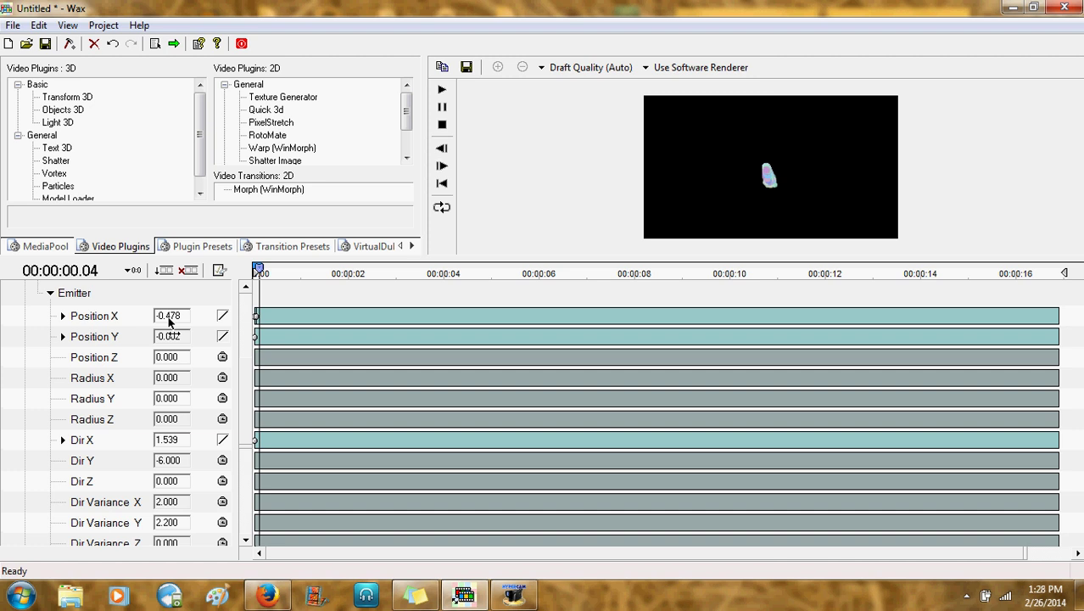
pyautogui.moveTo(169, 321)
pyautogui.mouseDown()
pyautogui.moveTo(184, 322)
pyautogui.moveTo(164, 330)
pyautogui.mouseUp()
pyautogui.moveTo(167, 336)
pyautogui.mouseDown()
pyautogui.moveTo(181, 344)
pyautogui.moveTo(171, 317)
pyautogui.mouseUp()
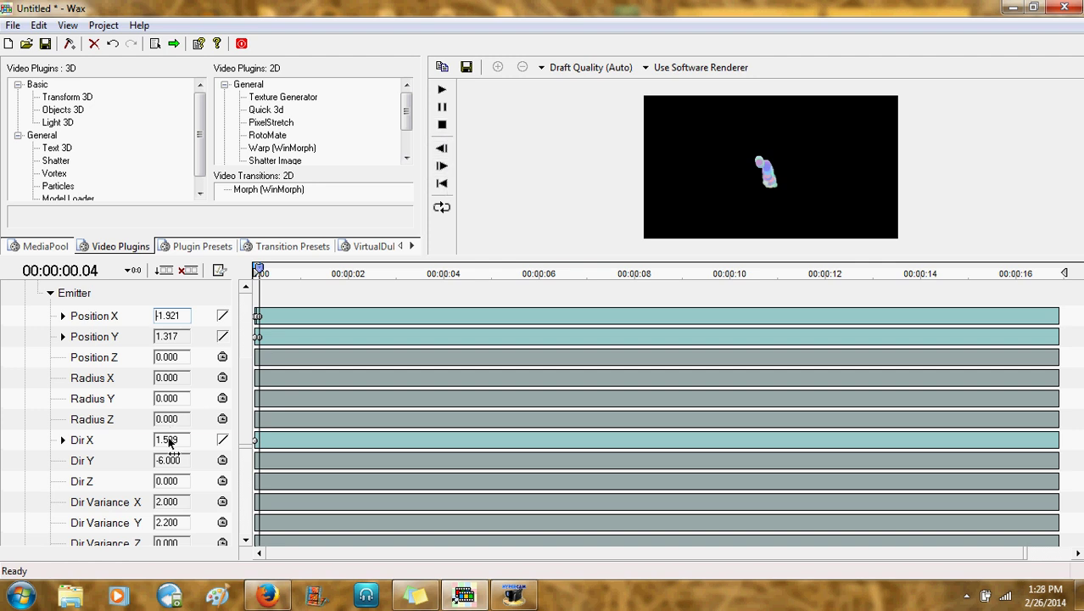
pyautogui.moveTo(169, 441); pyautogui.dragTo(203, 442)
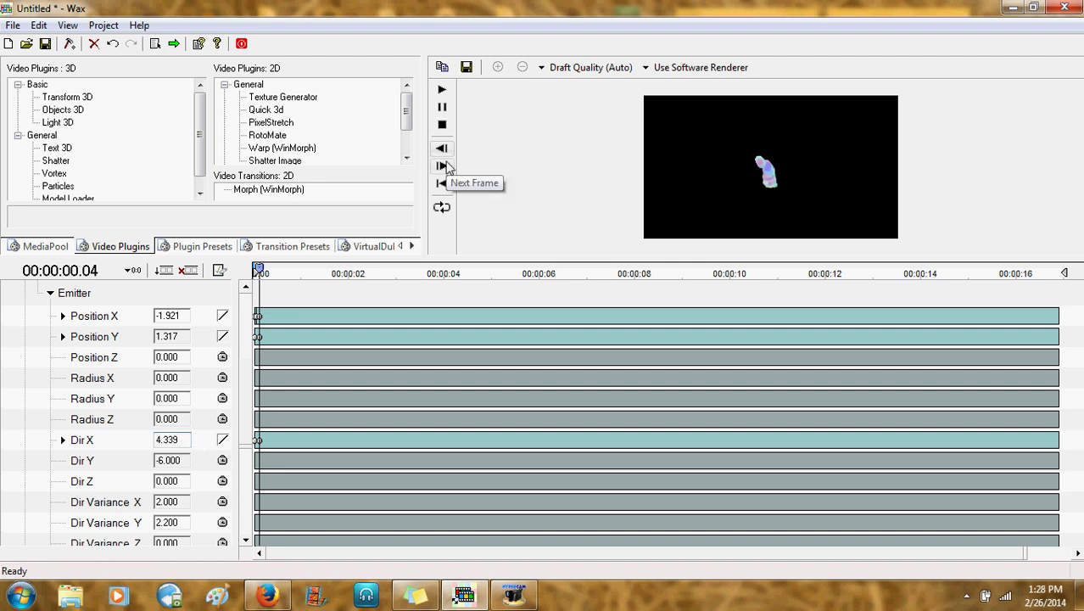
# At 00:00:00.06, set the Emitter's Position X to -3.252, Position Y to 0.452 and Dir X to 18.359.
pyautogui.click(442, 166)
pyautogui.click(442, 166)
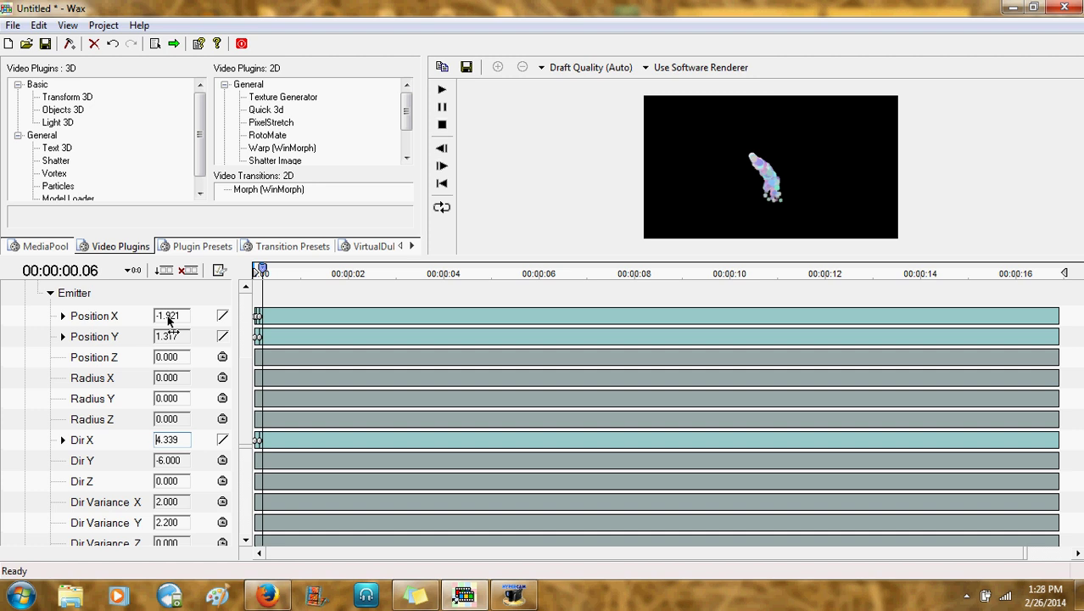
pyautogui.moveTo(168, 321)
pyautogui.mouseDown()
pyautogui.moveTo(164, 360)
pyautogui.moveTo(170, 317)
pyautogui.mouseUp()
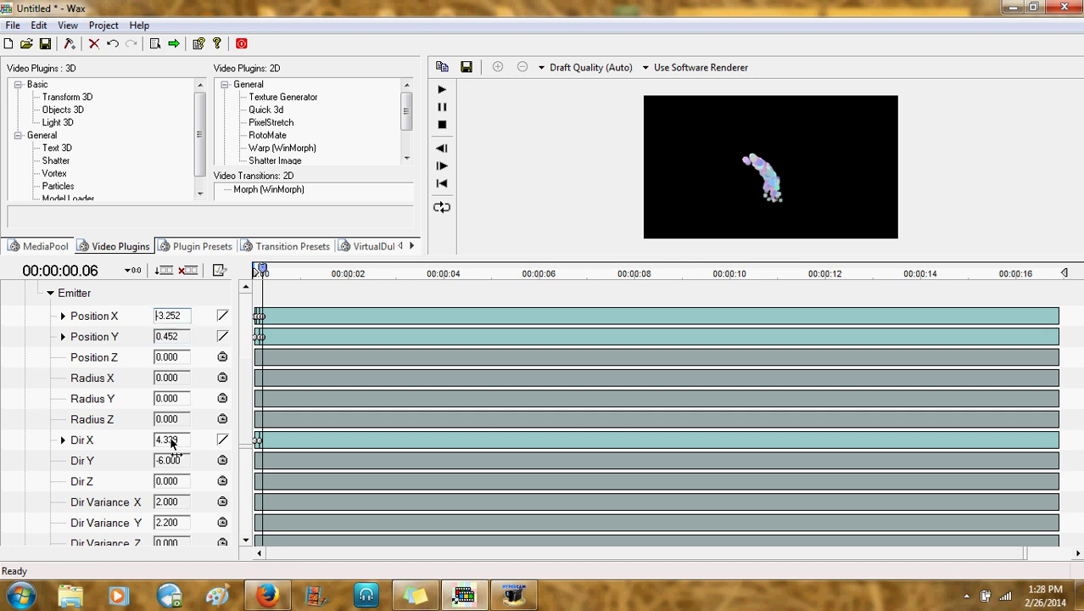
pyautogui.moveTo(170, 443); pyautogui.dragTo(277, 433)
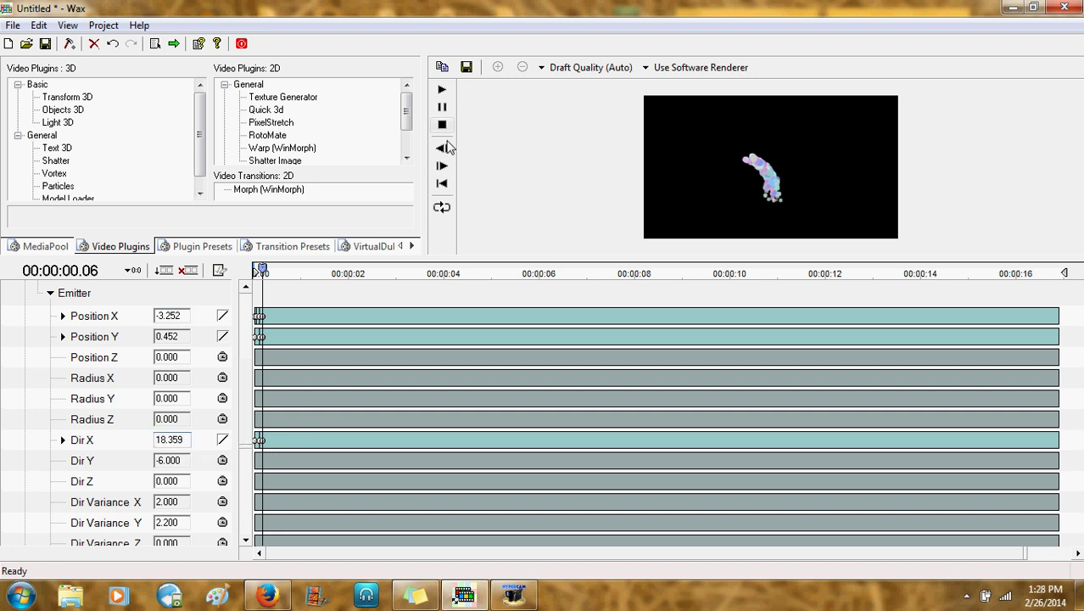
# At 00:00:00.09, set the Emitter's Position X to -3.718, Position Y to -0.591 and Dir X to 20.
pyautogui.click(442, 168)
pyautogui.click(442, 168)
pyautogui.click(442, 168)
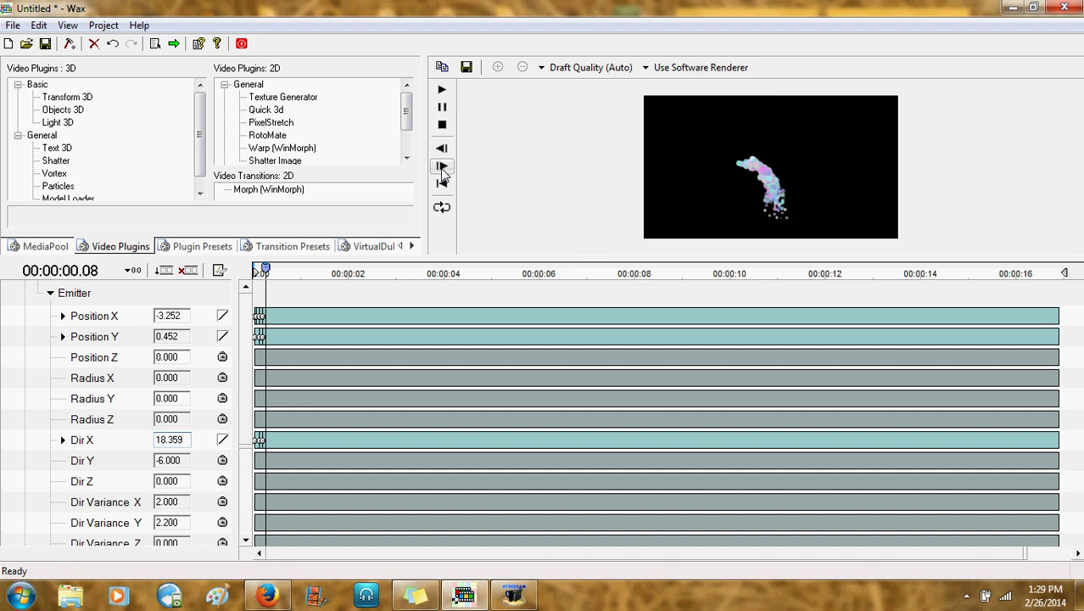
pyautogui.click(442, 168)
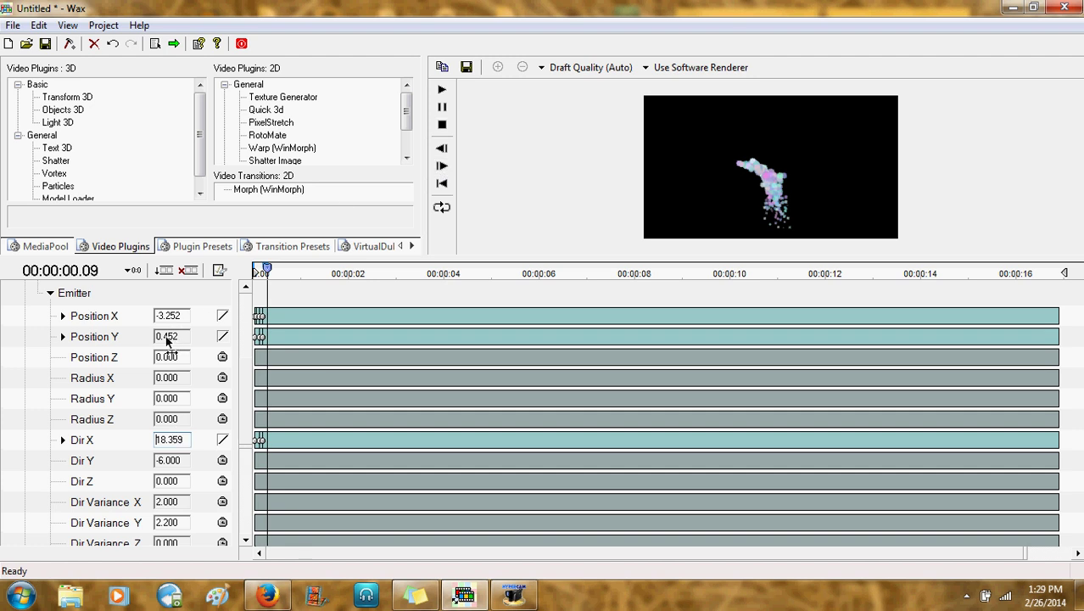
pyautogui.moveTo(167, 338)
pyautogui.mouseDown()
pyautogui.moveTo(157, 346)
pyautogui.moveTo(170, 318)
pyautogui.mouseUp()
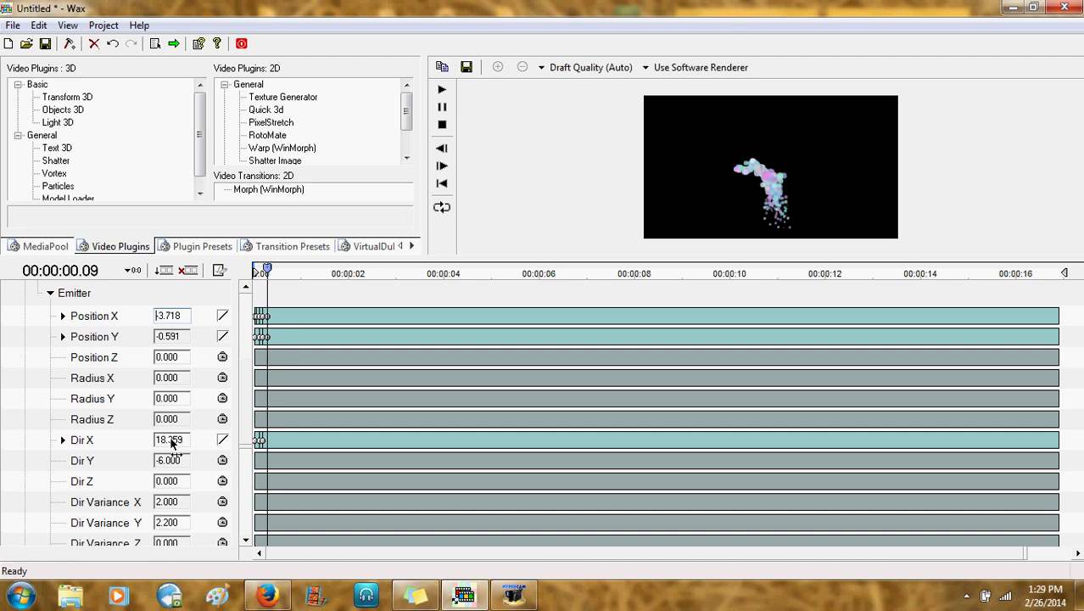
pyautogui.moveTo(174, 440); pyautogui.dragTo(208, 439)
# Set the Emitter's Dir X to -20 at 00:00:00.12 and to -11.503 at 00:00:00.13.
pyautogui.click(442, 165)
pyautogui.click(443, 166)
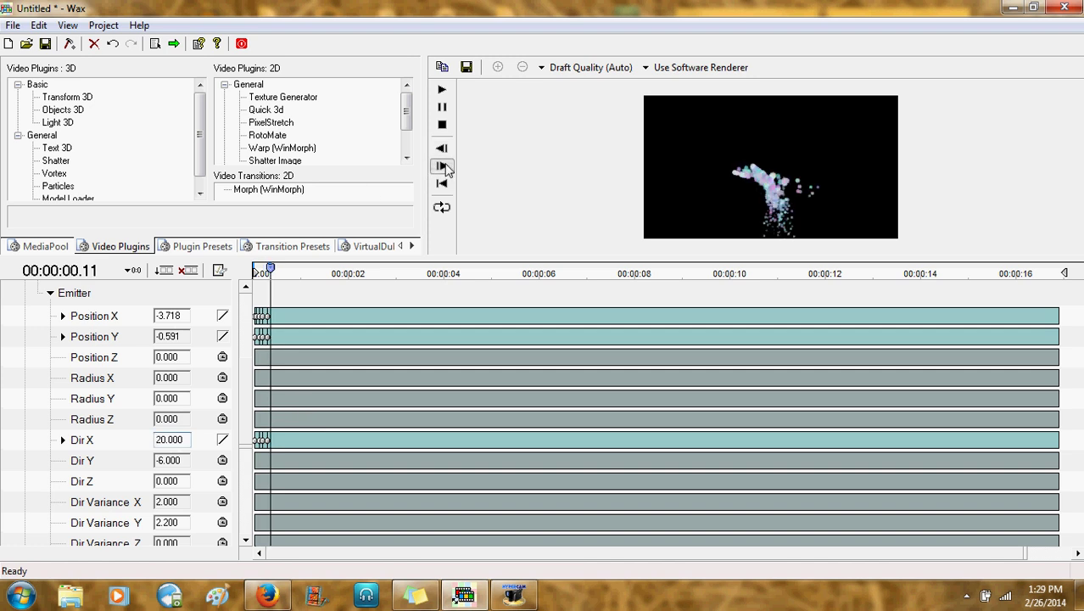
pyautogui.click(443, 166)
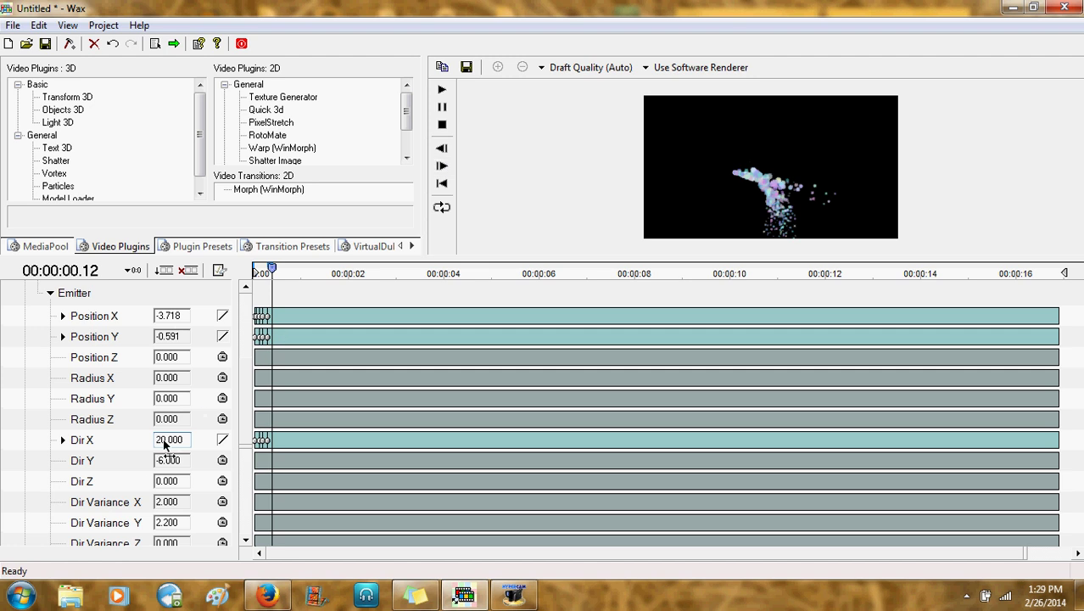
pyautogui.moveTo(155, 444)
pyautogui.mouseDown()
pyautogui.moveTo(75, 458)
pyautogui.moveTo(185, 444)
pyautogui.moveTo(75, 459)
pyautogui.moveTo(204, 458)
pyautogui.moveTo(124, 447)
pyautogui.moveTo(159, 446)
pyautogui.mouseUp()
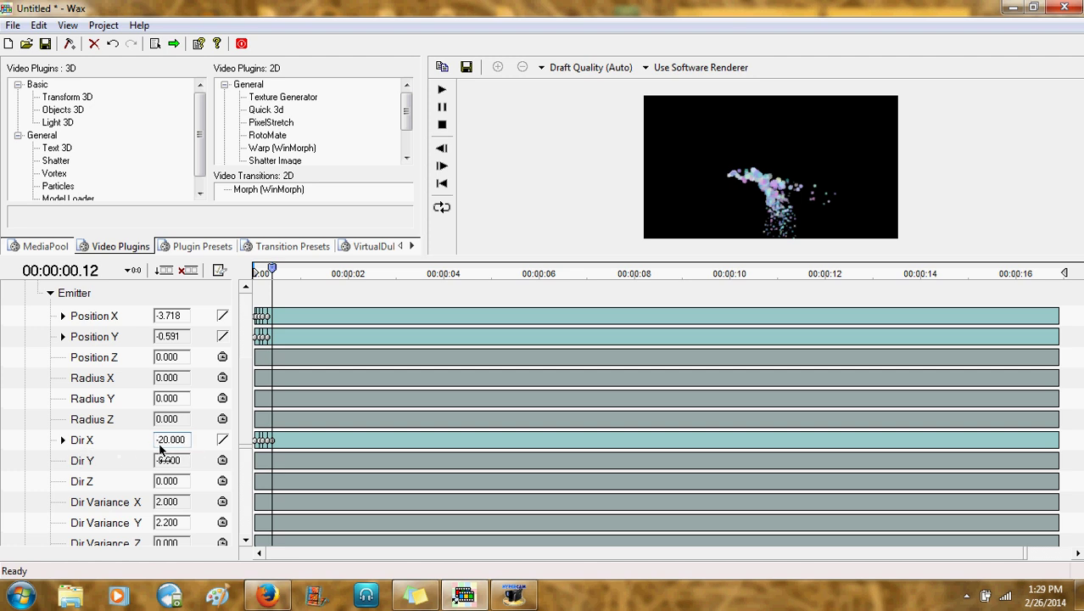
pyautogui.click(444, 167)
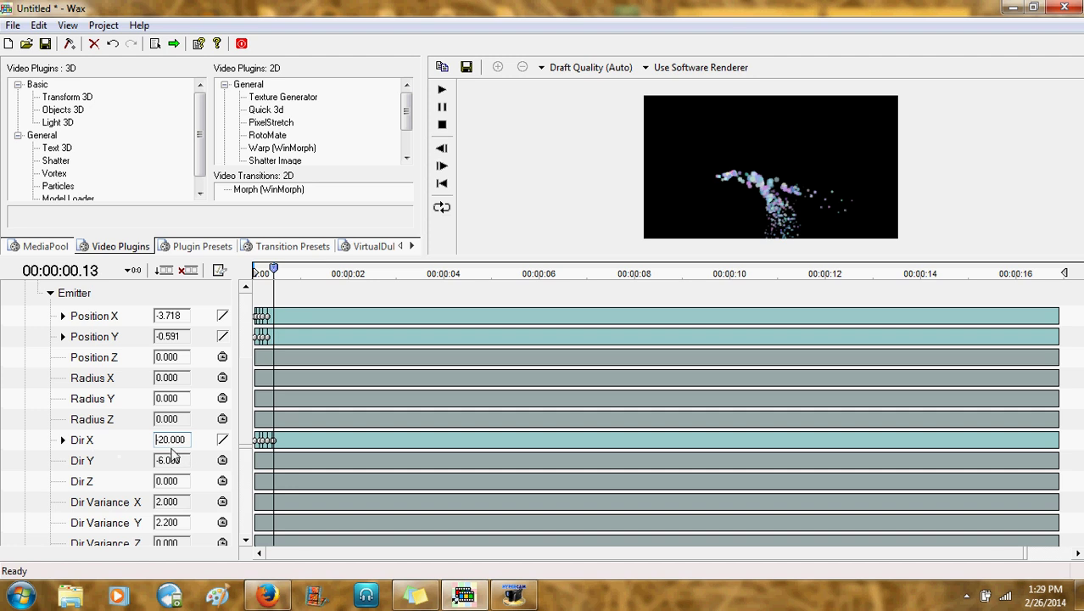
pyautogui.moveTo(186, 441); pyautogui.dragTo(215, 438)
# Try an Emitter Dir Y value of 6 and restore it to -6.
pyautogui.click(163, 465)
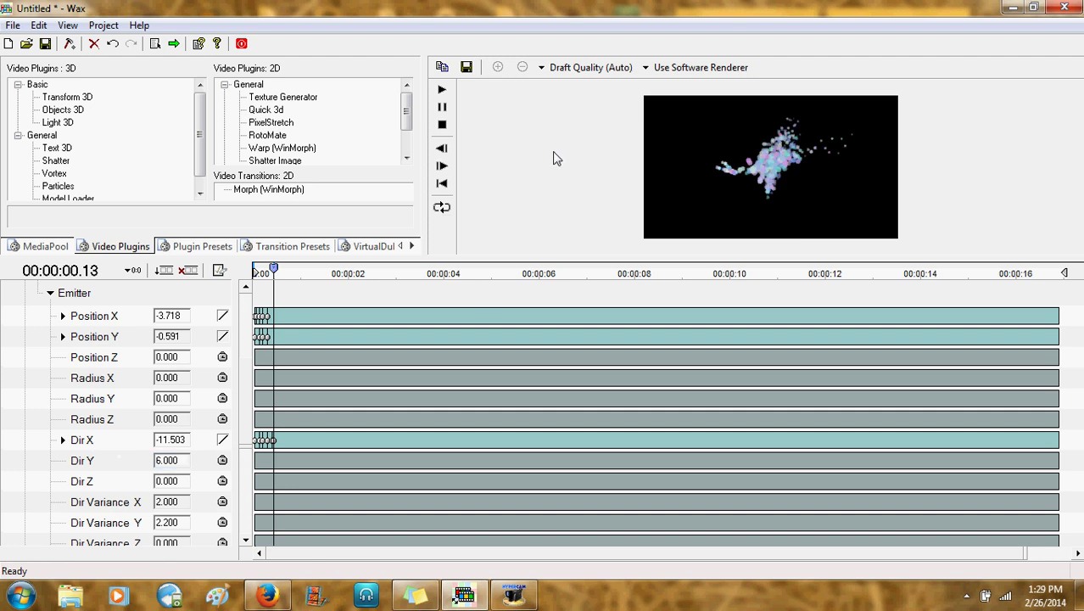
pyautogui.click(158, 465)
pyautogui.write('-')
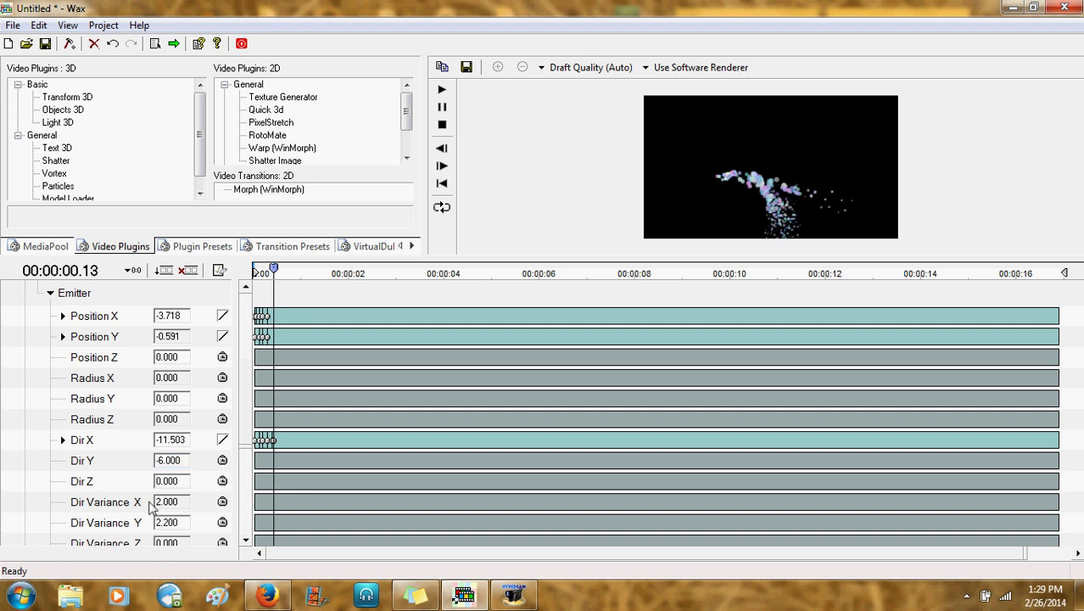
pyautogui.click(222, 460)
pyautogui.click(560, 136)
# Collapse the Emitter settings and move the last two Particles Time keyframes earlier, to about 0.6 and 1 second.
pyautogui.scroll(3, 248, 445)
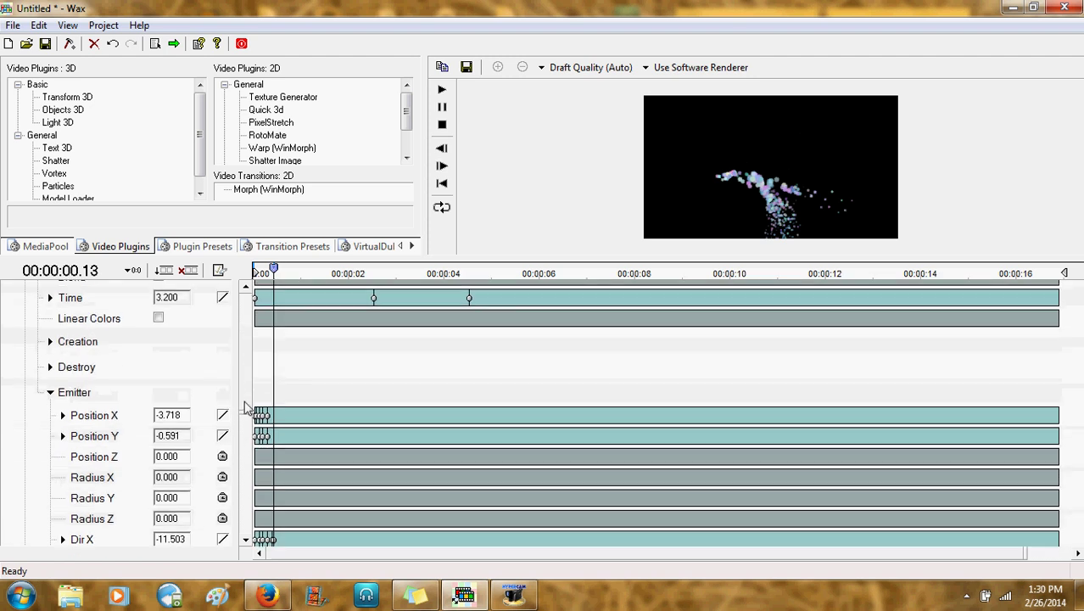
pyautogui.scroll(2, 249, 374)
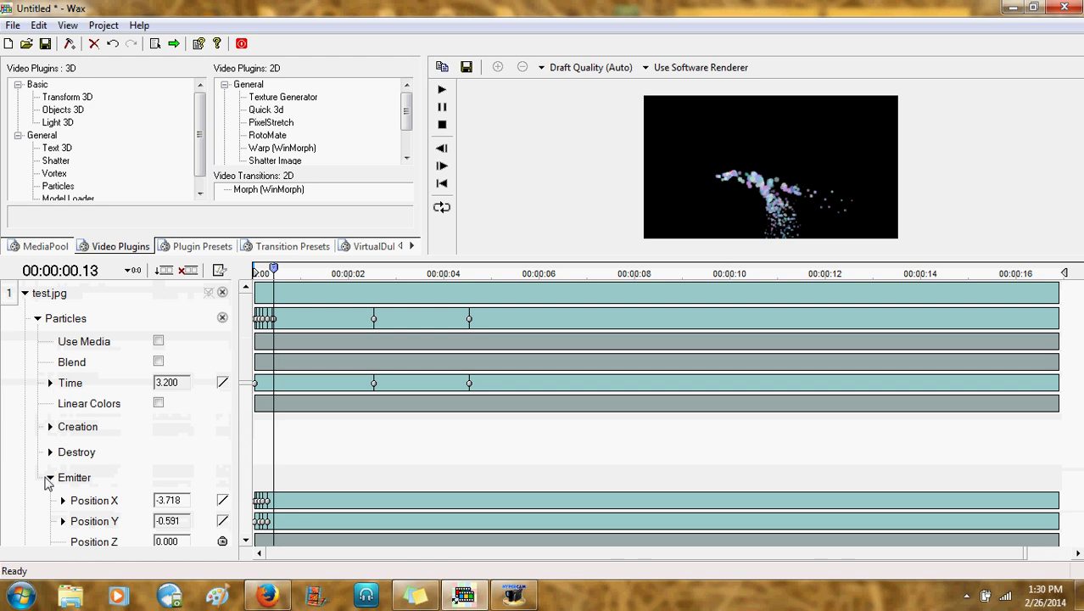
pyautogui.click(48, 479)
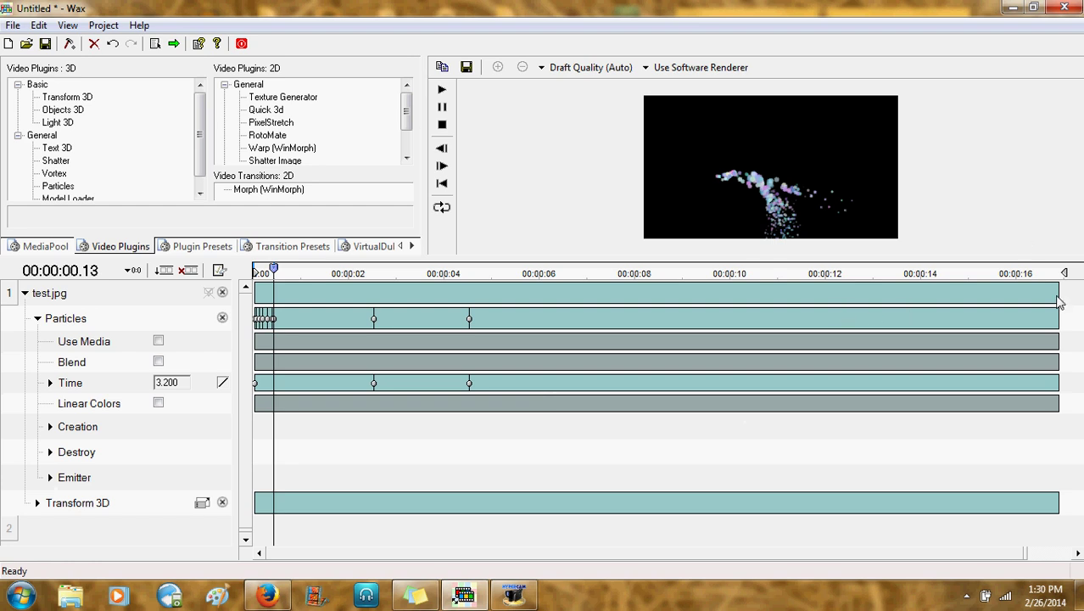
pyautogui.moveTo(1058, 296)
pyautogui.mouseDown()
pyautogui.moveTo(1036, 303)
pyautogui.moveTo(1046, 296)
pyautogui.mouseUp()
pyautogui.moveTo(472, 325)
pyautogui.mouseDown()
pyautogui.moveTo(447, 326)
pyautogui.moveTo(455, 322)
pyautogui.mouseUp()
pyautogui.moveTo(375, 321); pyautogui.dragTo(282, 321)
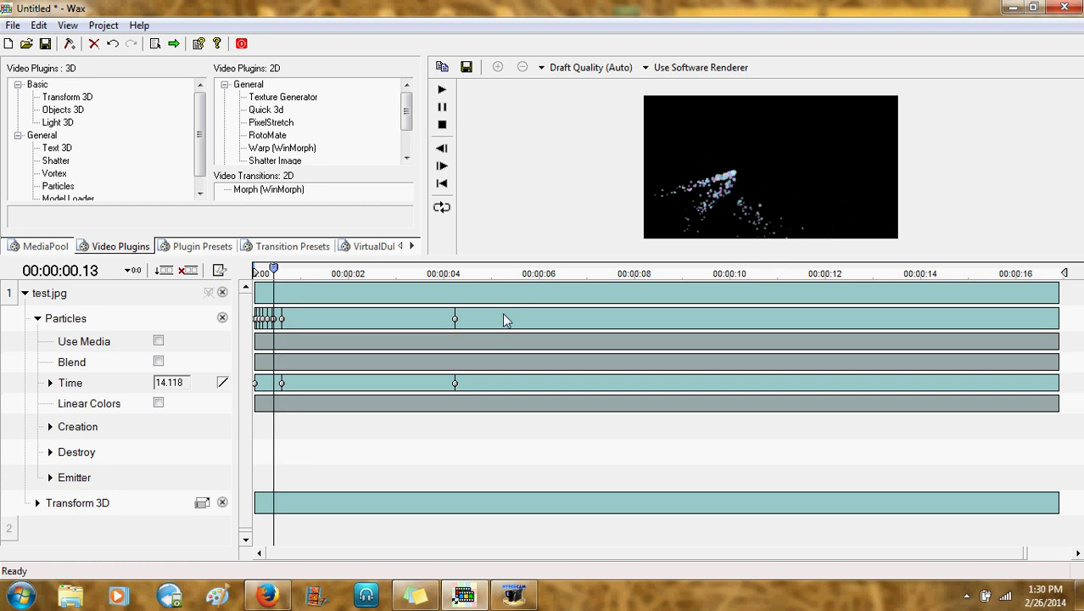
pyautogui.moveTo(456, 320); pyautogui.dragTo(306, 322)
# Play the particle animation from the beginning to review its new timing, and stop playback.
pyautogui.click(441, 183)
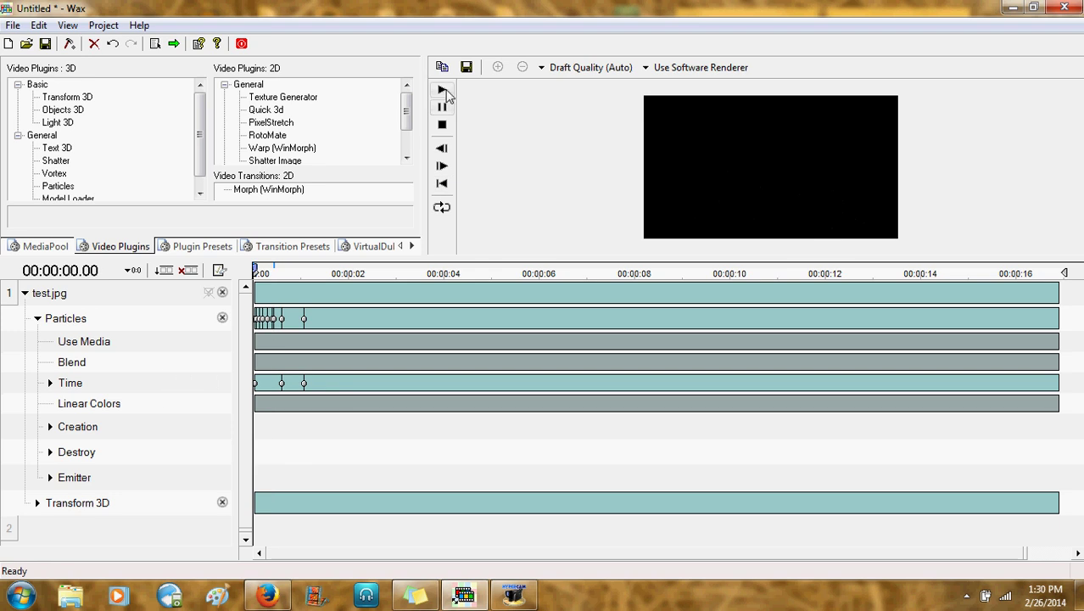
pyautogui.click(441, 89)
pyautogui.click(442, 124)
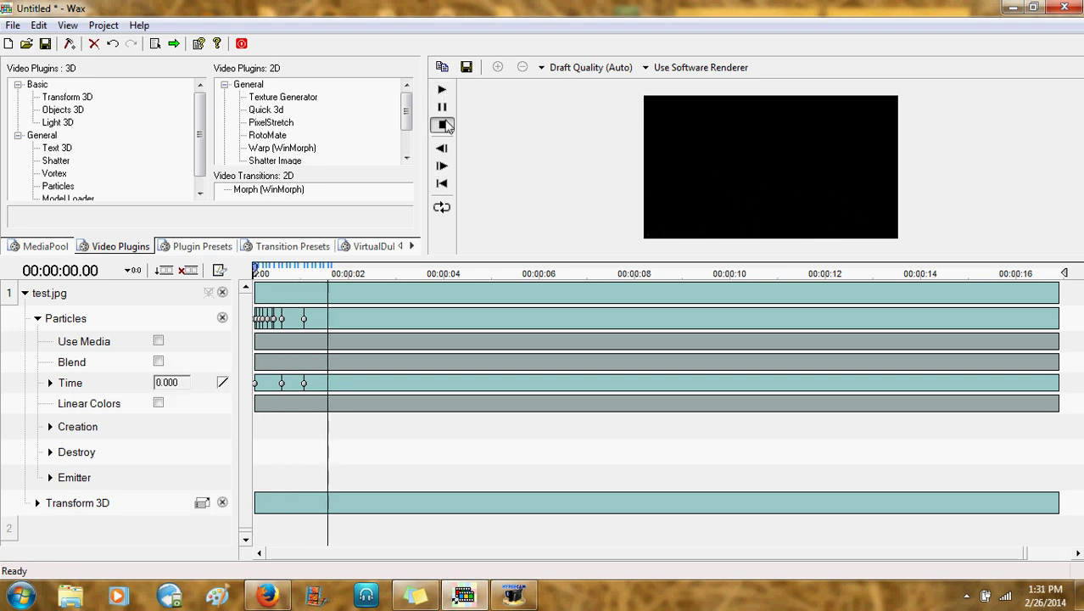
# Spread the early Particles keyframes roughly evenly up to about 1.4 seconds, and move the last two to about 1.9 and 2.3 seconds.
pyautogui.moveTo(303, 320); pyautogui.dragTo(262, 319)
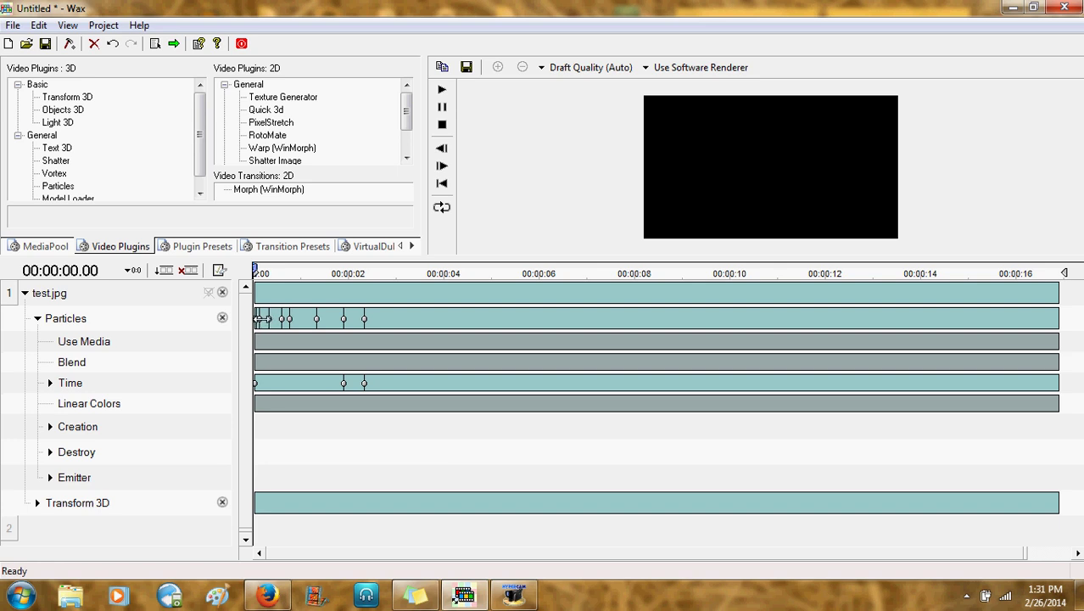
pyautogui.click(271, 319)
pyautogui.moveTo(271, 320)
pyautogui.mouseDown()
pyautogui.moveTo(297, 320)
pyautogui.moveTo(273, 320)
pyautogui.mouseUp()
pyautogui.click(267, 319)
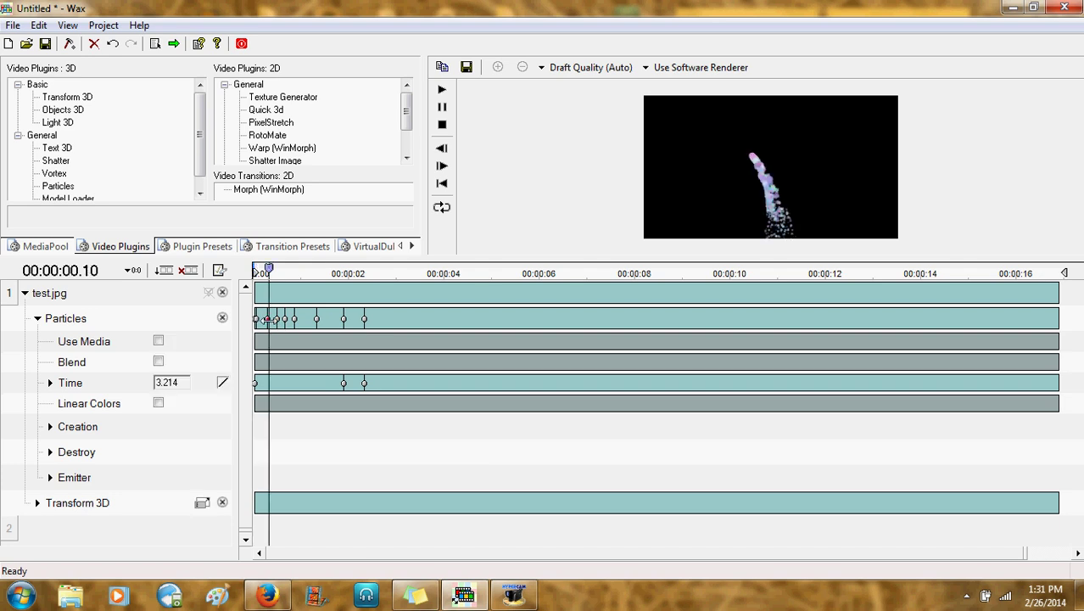
pyautogui.moveTo(294, 319)
pyautogui.mouseDown()
pyautogui.moveTo(321, 319)
pyautogui.moveTo(303, 319)
pyautogui.mouseUp()
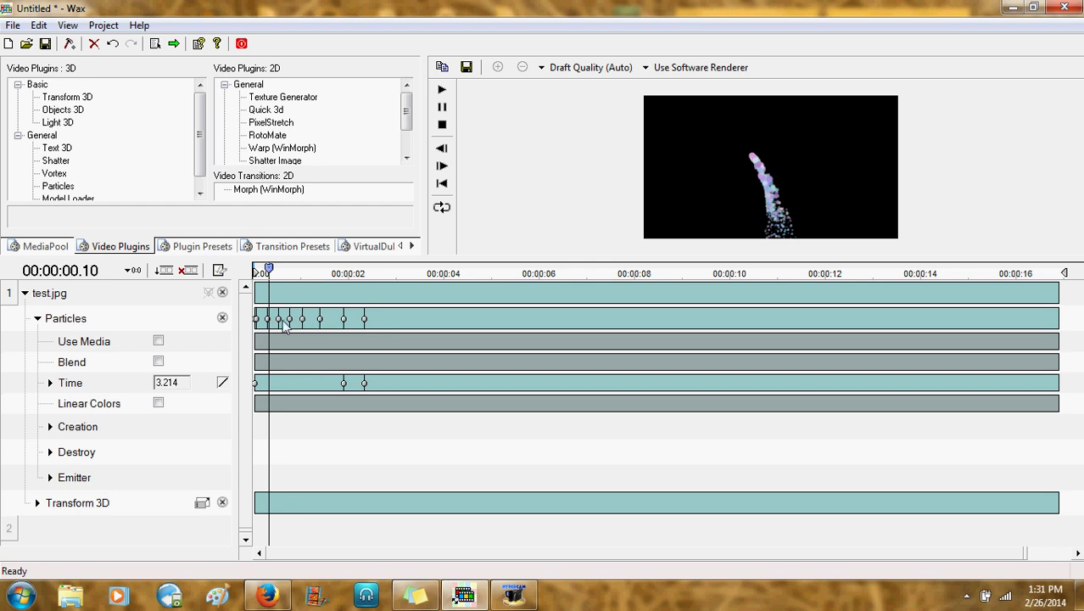
# Play the particle animation from the start to check the more widely spaced keyframes, and stop playback.
pyautogui.click(441, 183)
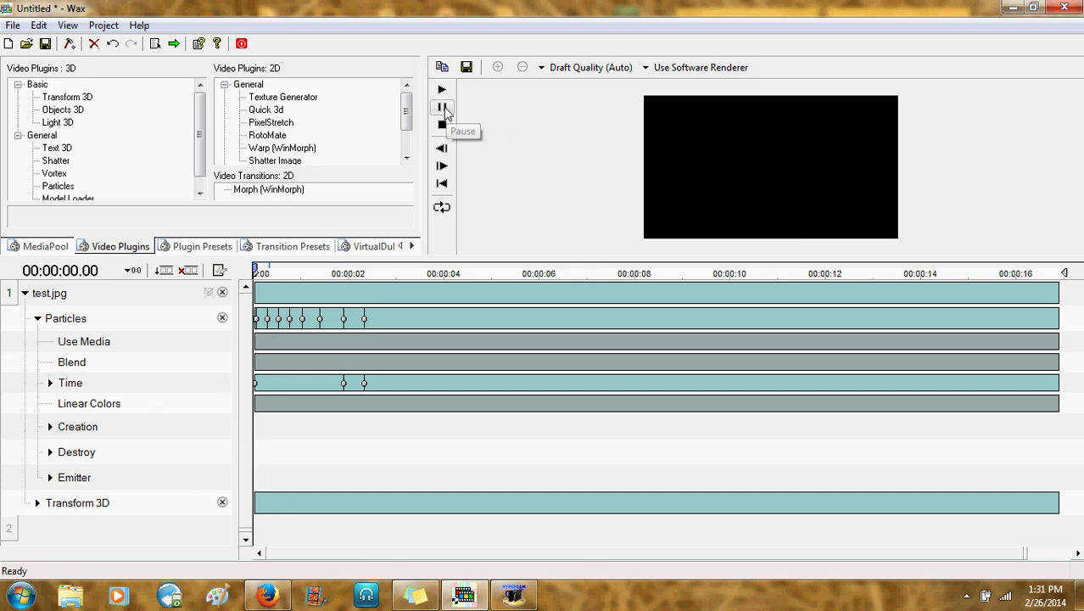
pyautogui.click(441, 90)
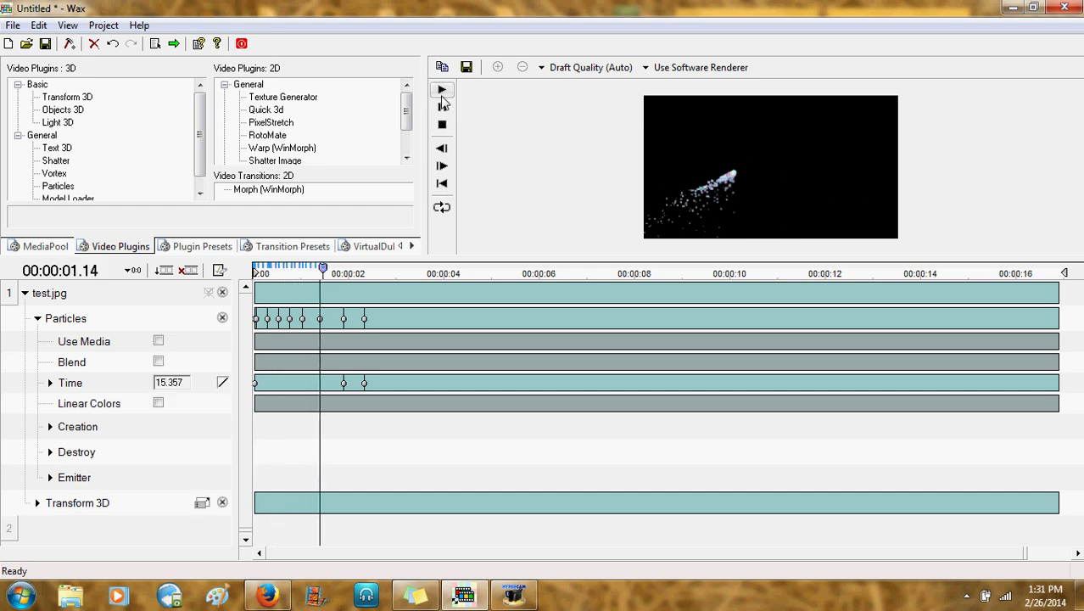
pyautogui.click(442, 125)
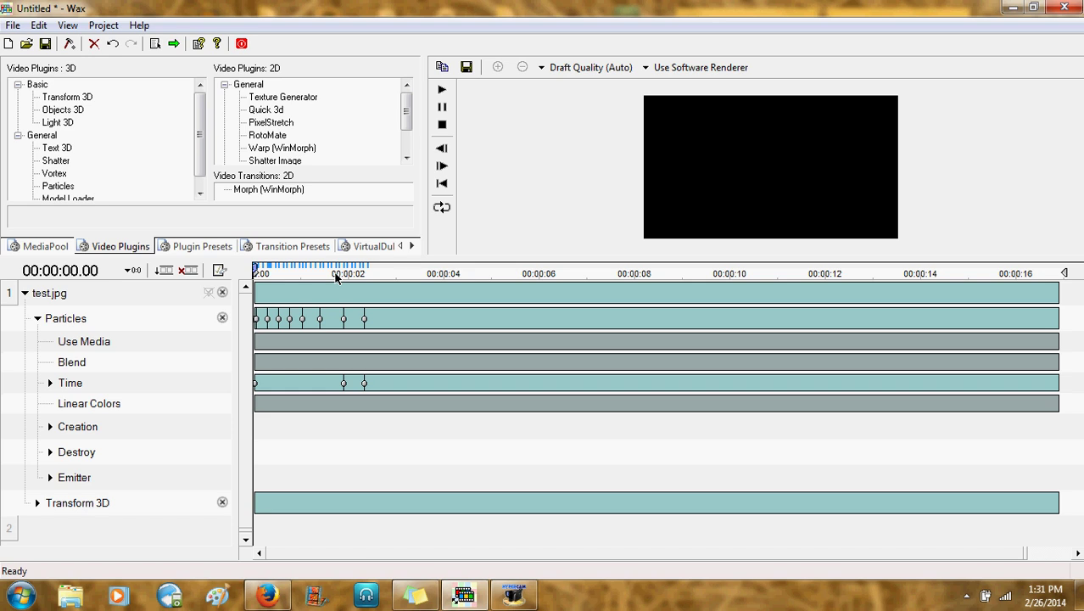
# Move the last Particles Time keyframe earlier to about 2.1 seconds and place the playhead at 00:00:02.05.
pyautogui.moveTo(335, 276); pyautogui.dragTo(356, 331)
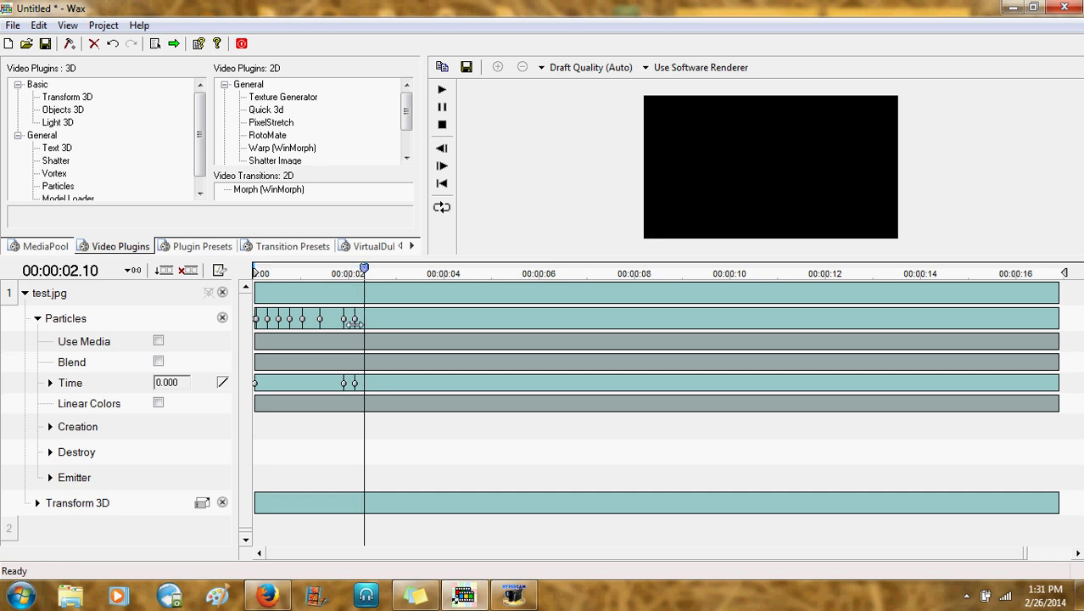
pyautogui.moveTo(366, 281)
pyautogui.mouseDown()
pyautogui.moveTo(343, 280)
pyautogui.moveTo(357, 290)
pyautogui.mouseUp()
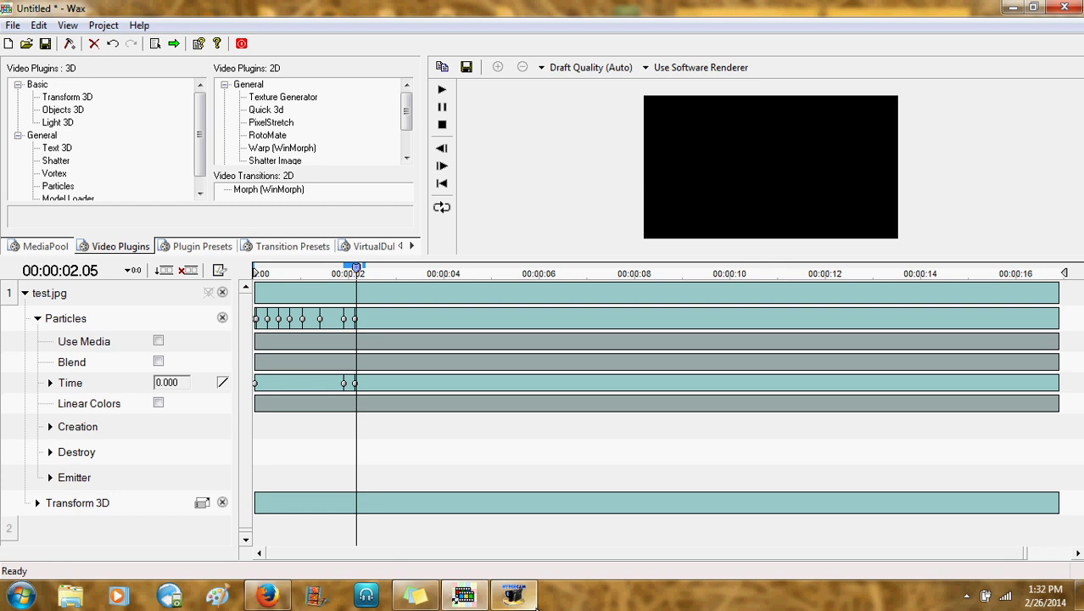
pyautogui.click(525, 598)
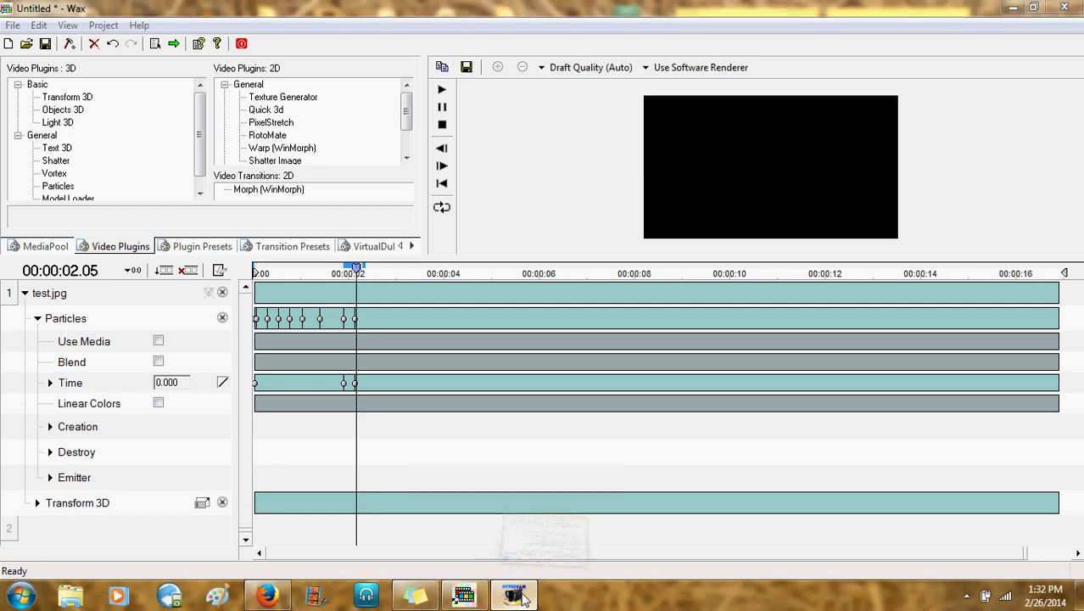